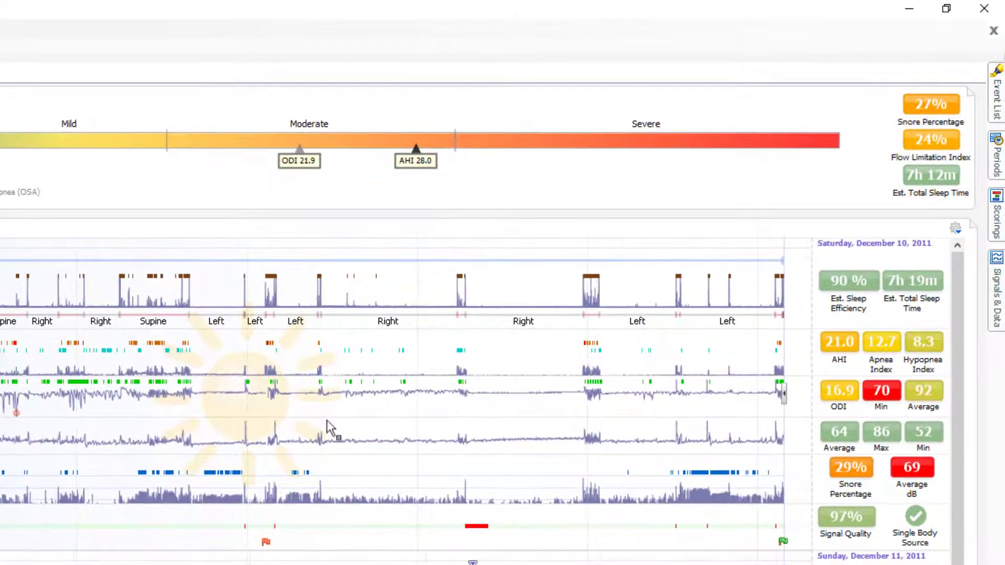
Review the signal overview in the recording results and check the signal quality of the SpO2 and Abdomen channels.
mouse_move(428, 443)
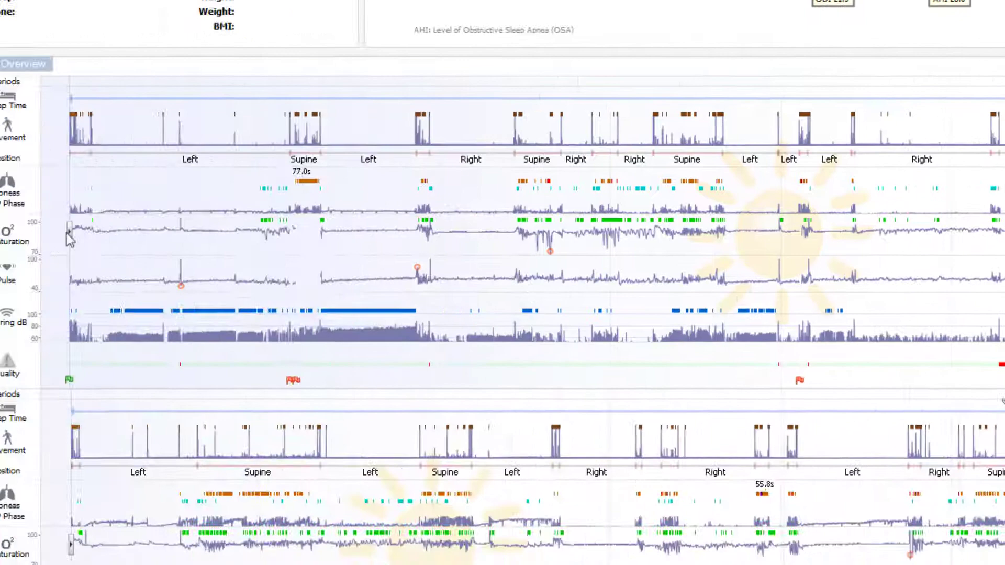
mouse_move(65, 215)
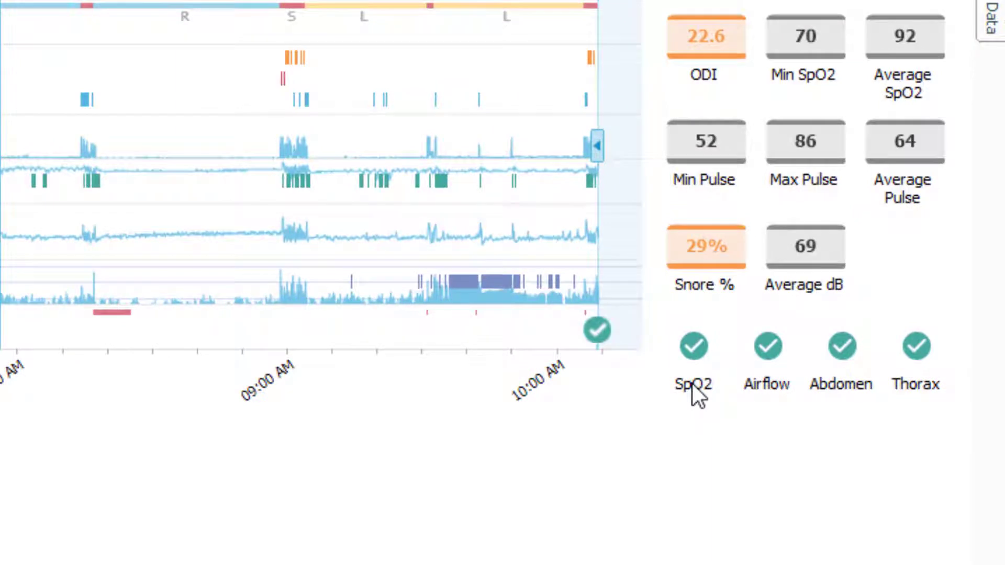
mouse_move(692, 388)
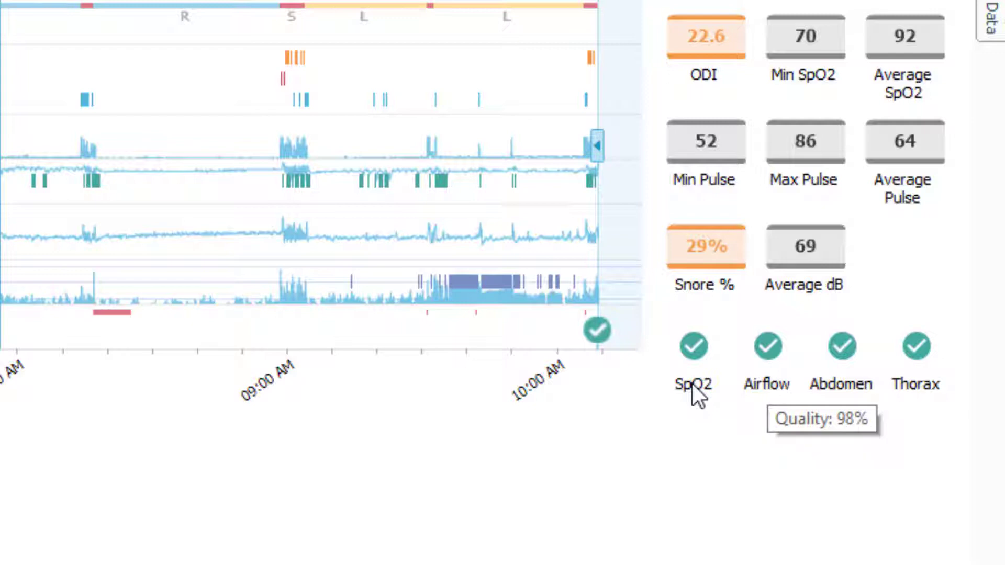
mouse_move(831, 385)
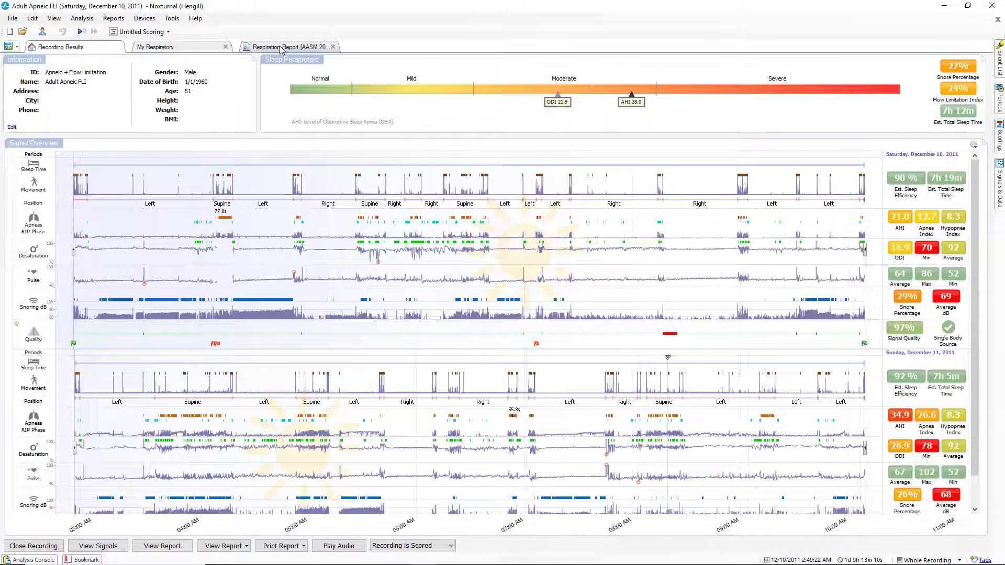
Open the Respiration Report and review its indices, Trend Overview and Clear OSA Pattern pages.
click(281, 48)
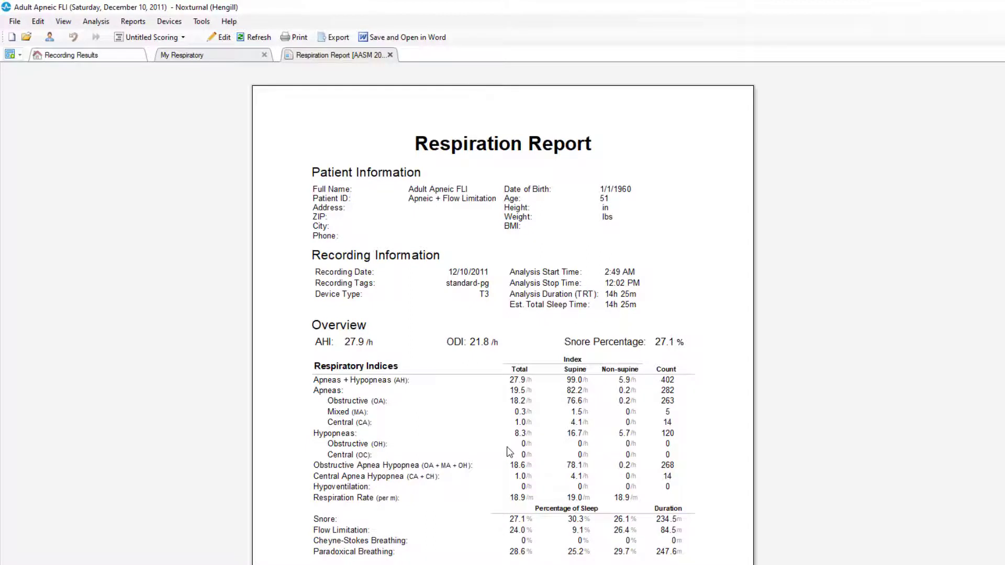
scroll(509, 452, down, 3)
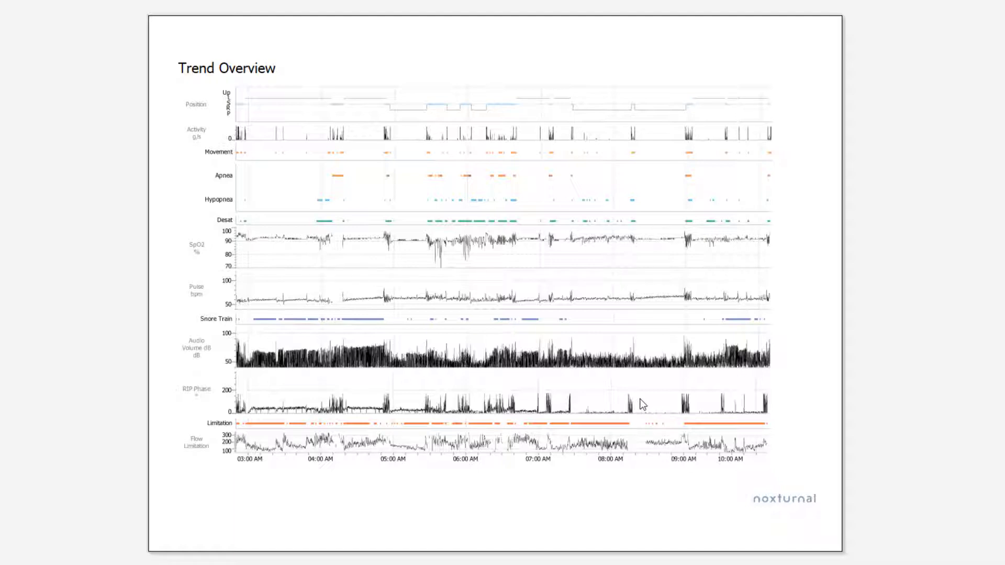
click(595, 487)
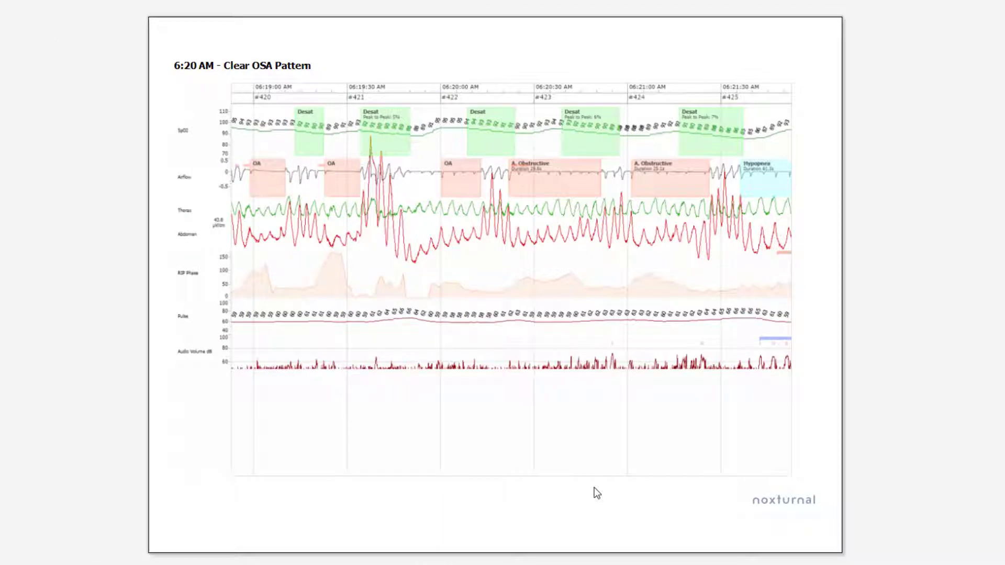
key(Right)
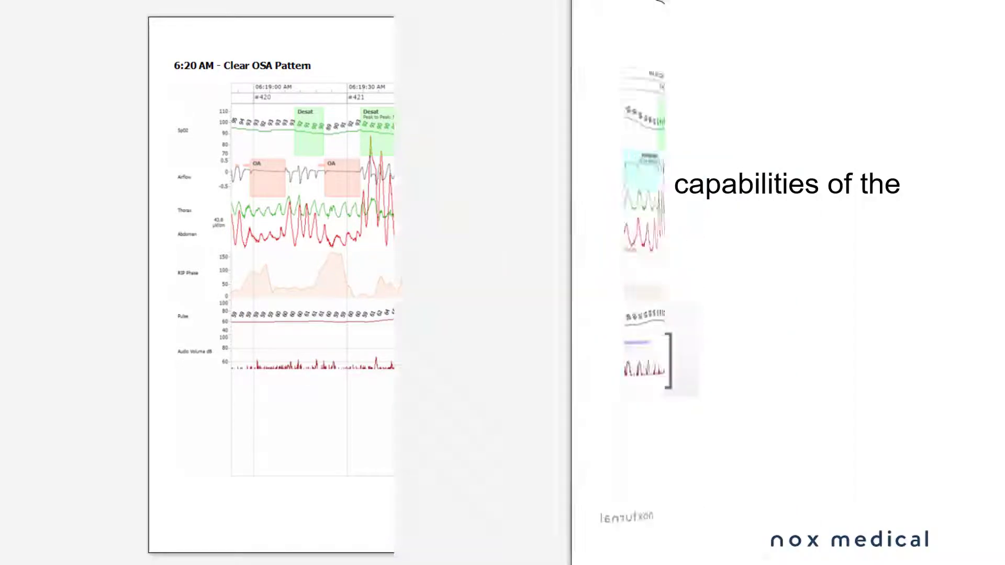
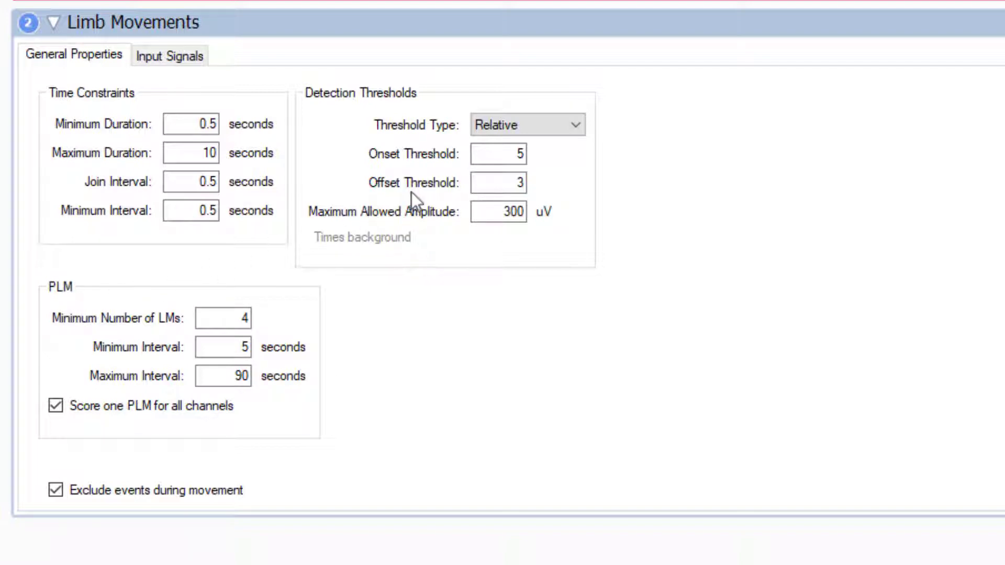
Compare the Absolute and Relative threshold types for limb movement detection, leaving Relative selected.
click(535, 127)
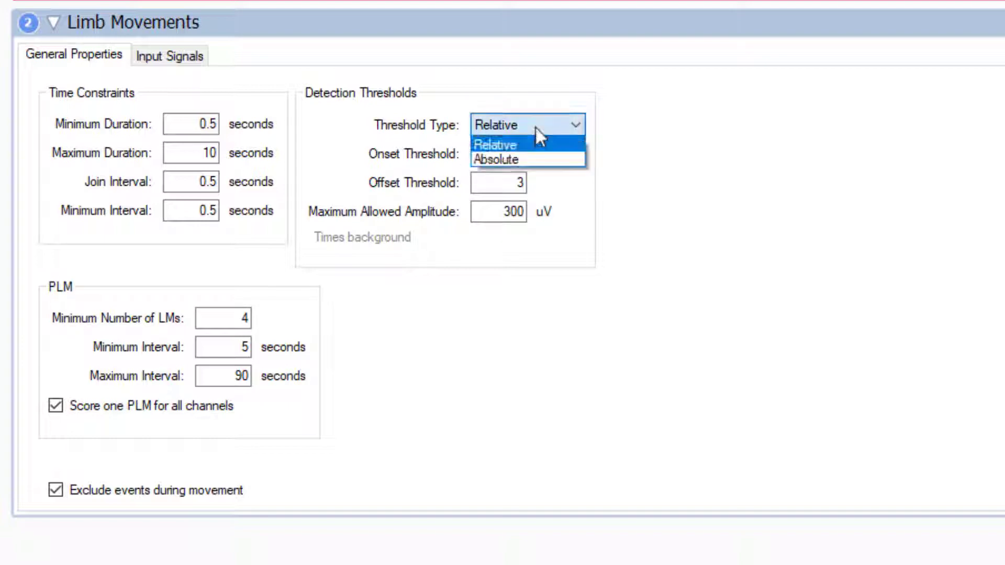
click(549, 158)
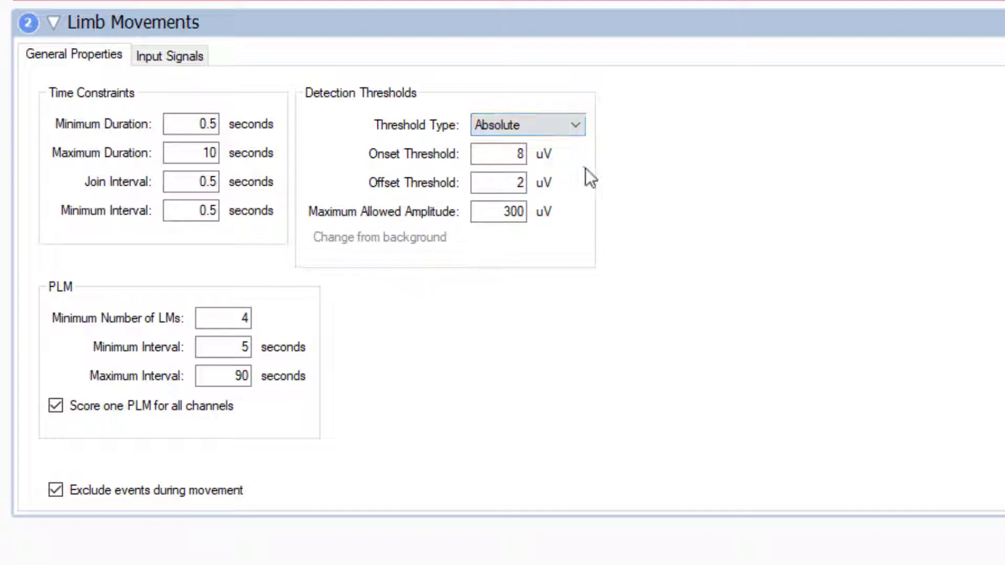
click(538, 122)
click(541, 142)
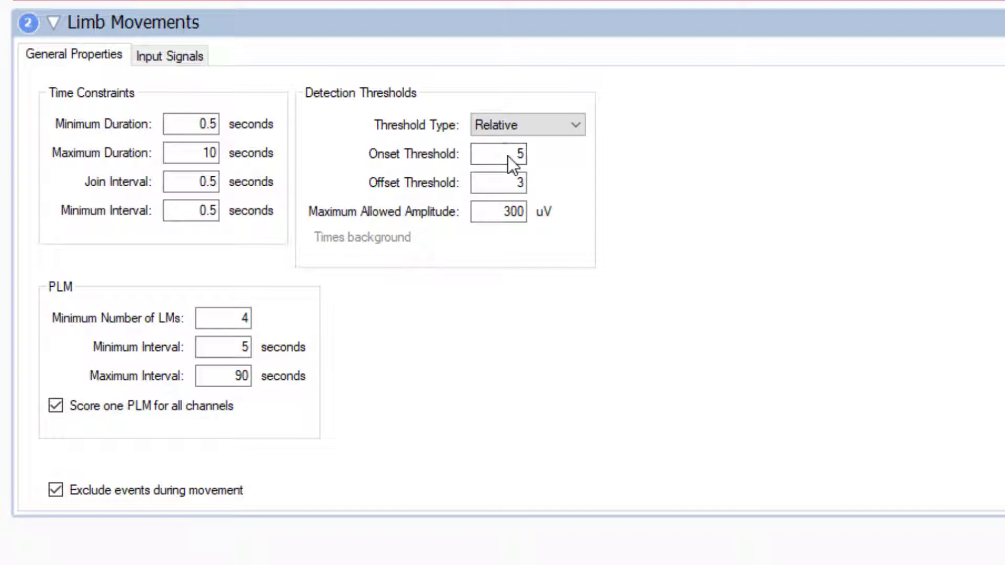
click(534, 127)
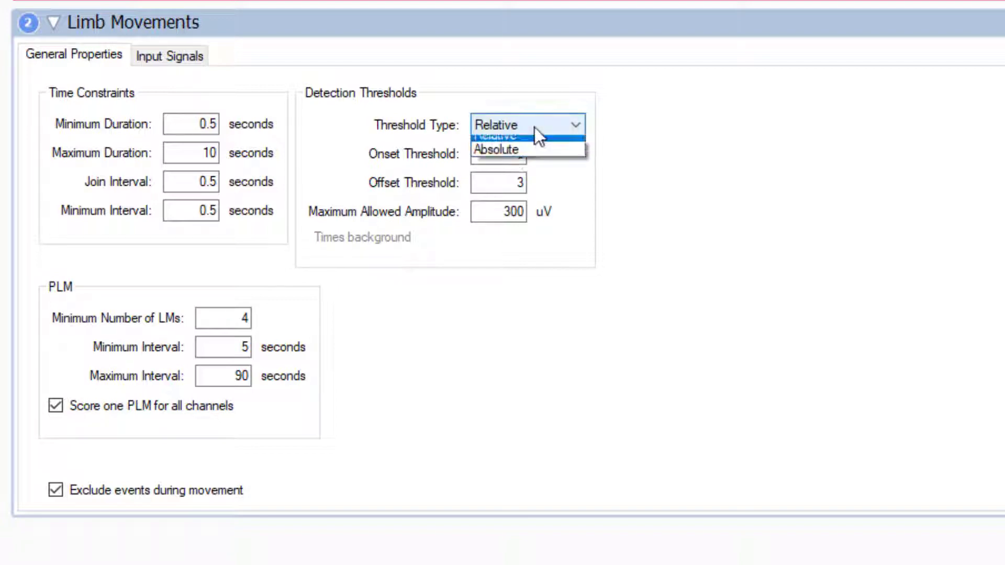
click(538, 154)
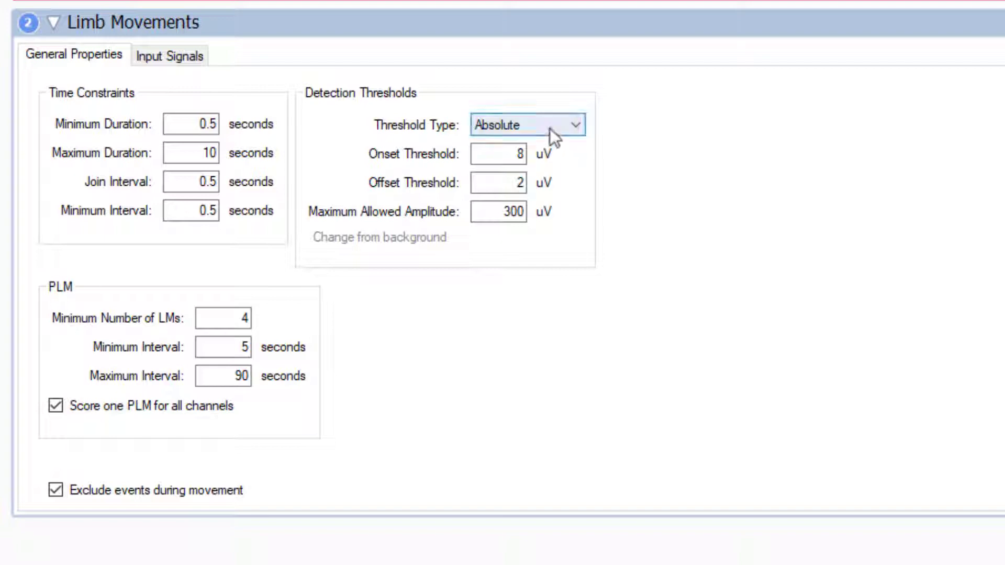
click(551, 125)
click(547, 145)
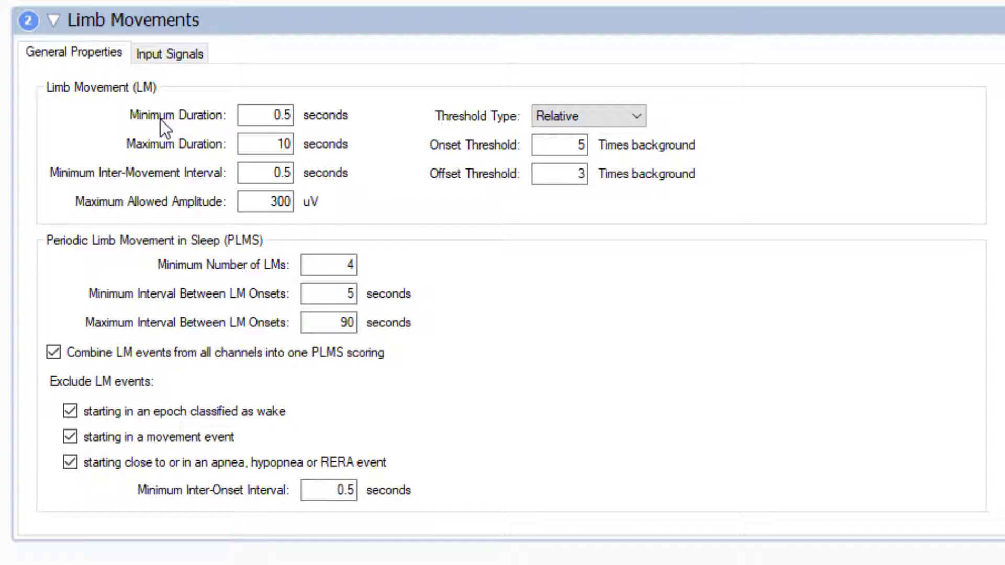
Set the threshold type to Absolute in the Limb Movement (LM) settings.
click(638, 118)
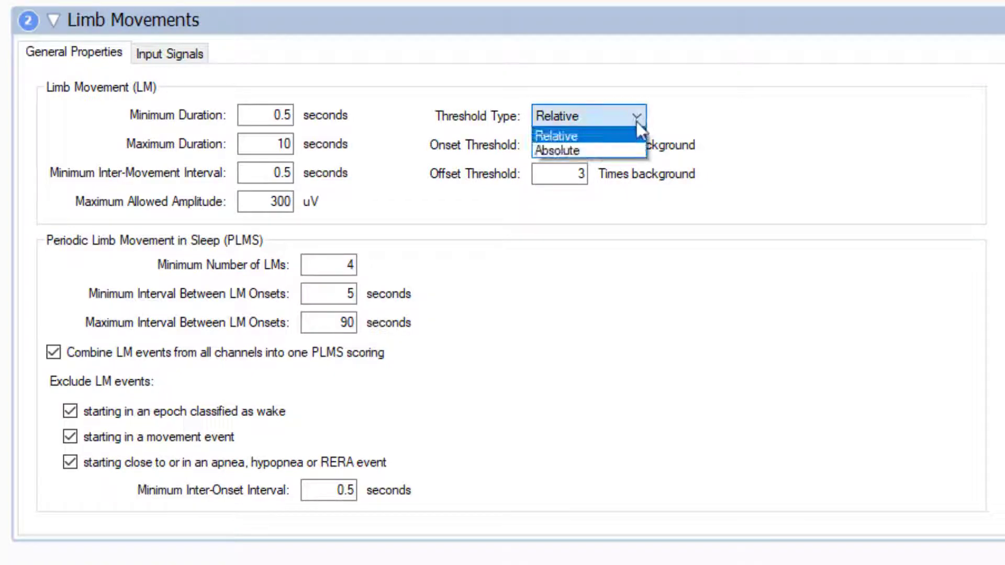
click(627, 152)
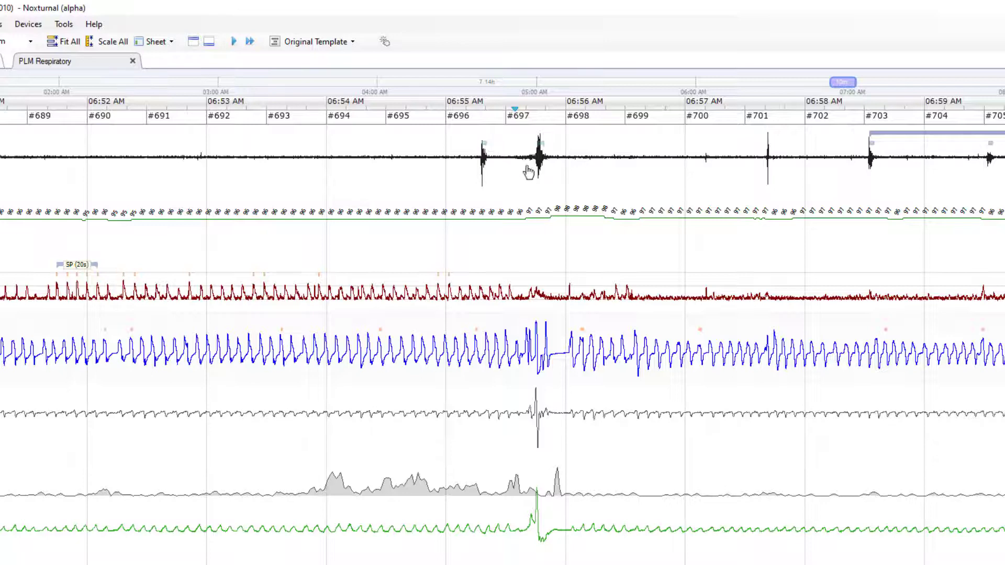
Examine the limb movement events and the periodic limb movement period along the PLM Respiratory sheet.
scroll(558, 195, down, 2)
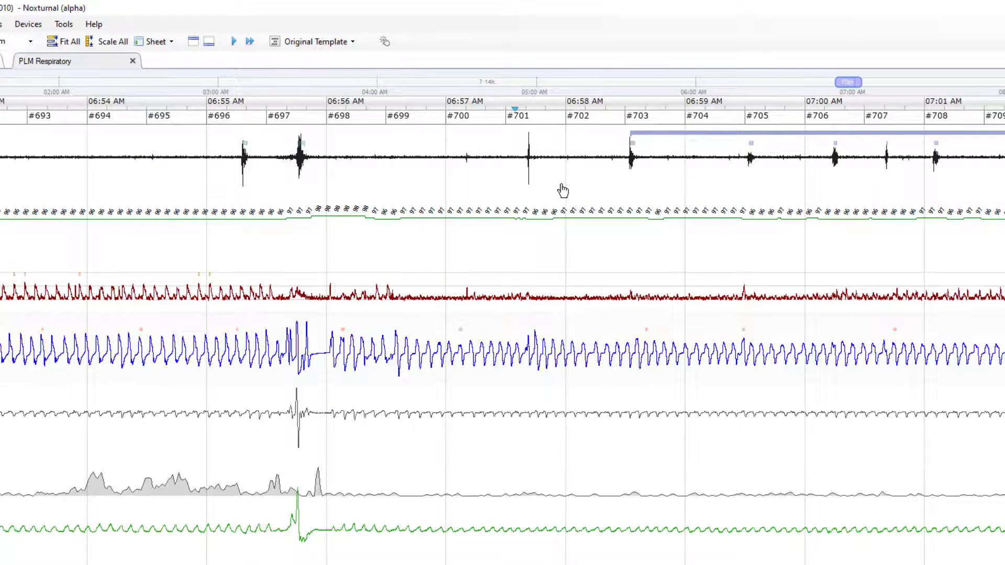
scroll(561, 190, down, 2)
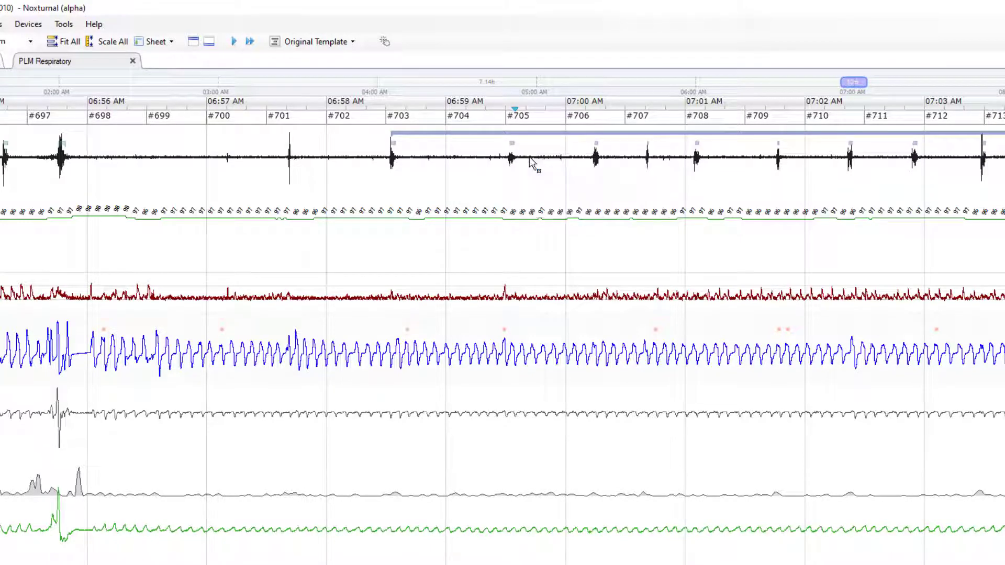
mouse_move(531, 160)
scroll(626, 226, down, 8)
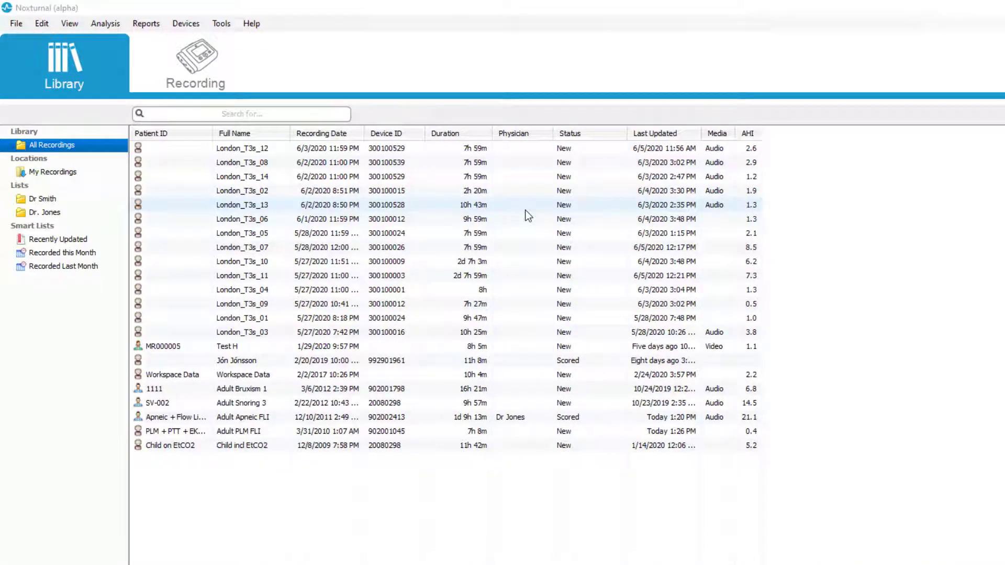
Open the Nox C1 device of Test Room 1 for editing in the online rooms.
click(187, 24)
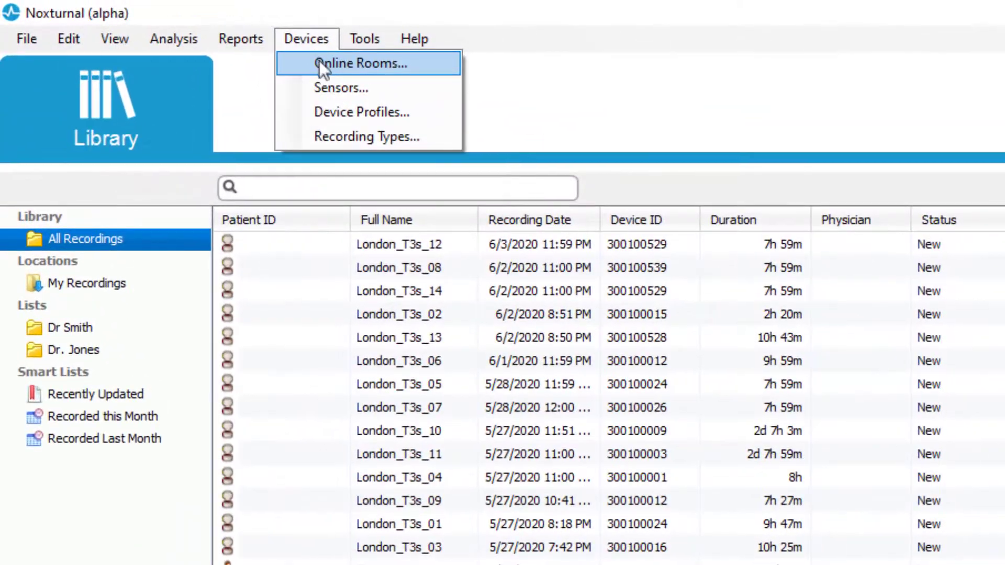
click(320, 62)
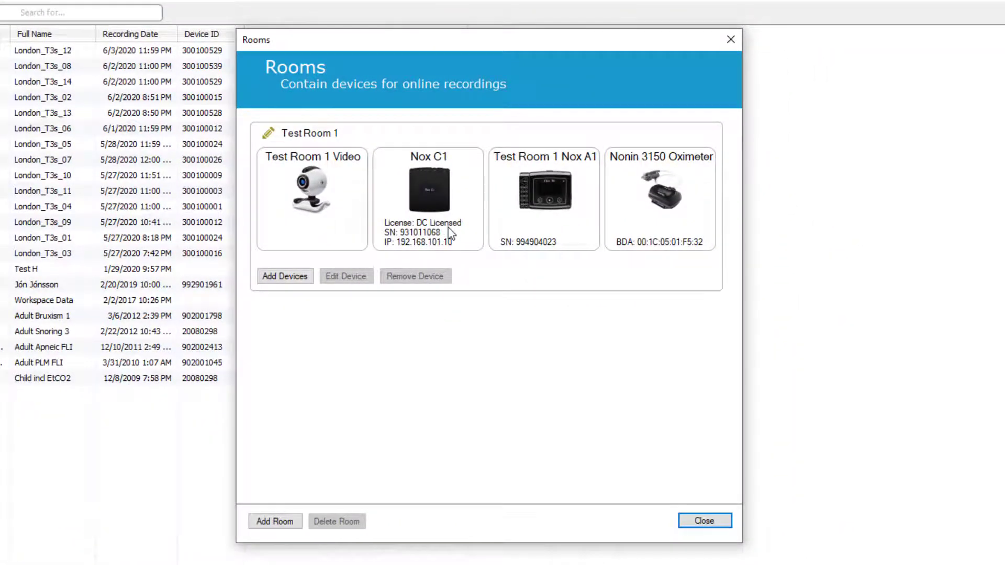
click(449, 233)
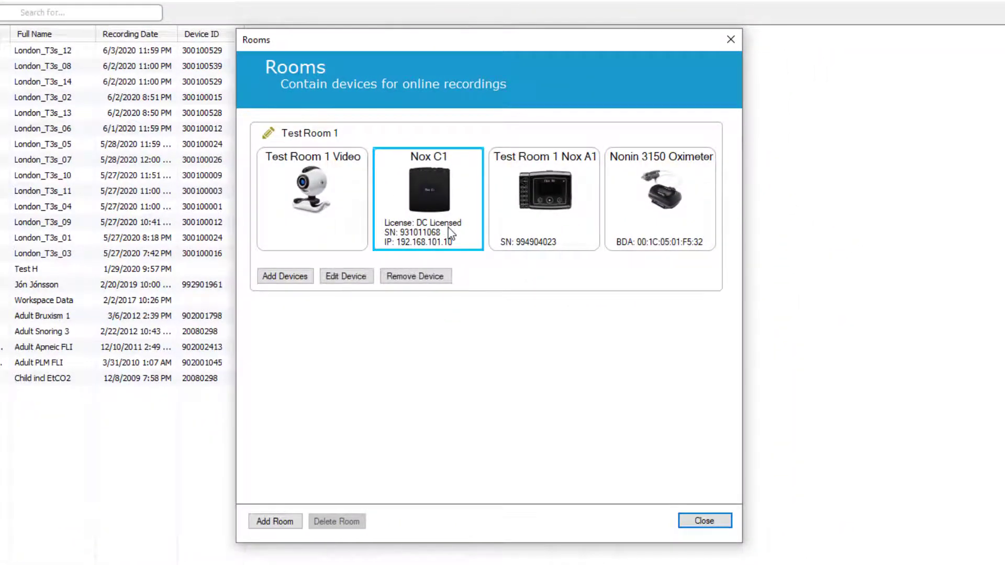
click(346, 275)
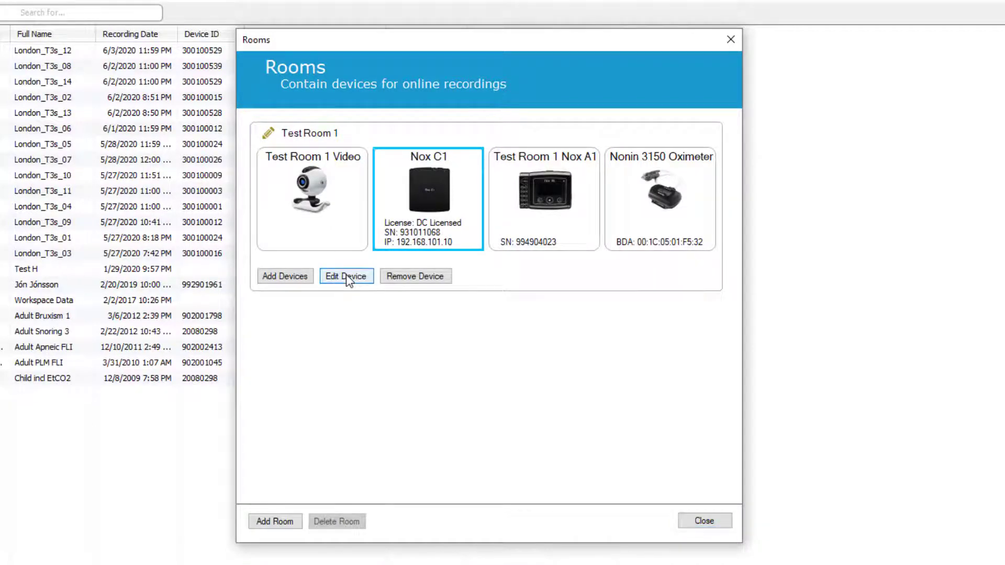
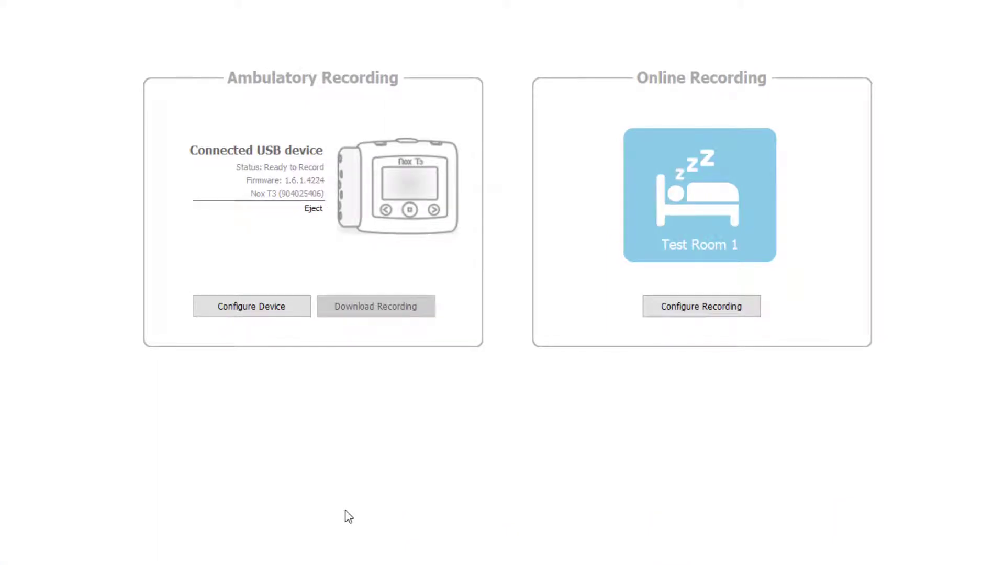
Start configuring the connected Nox T3 and view the channels of the Respiratory recording type.
click(264, 312)
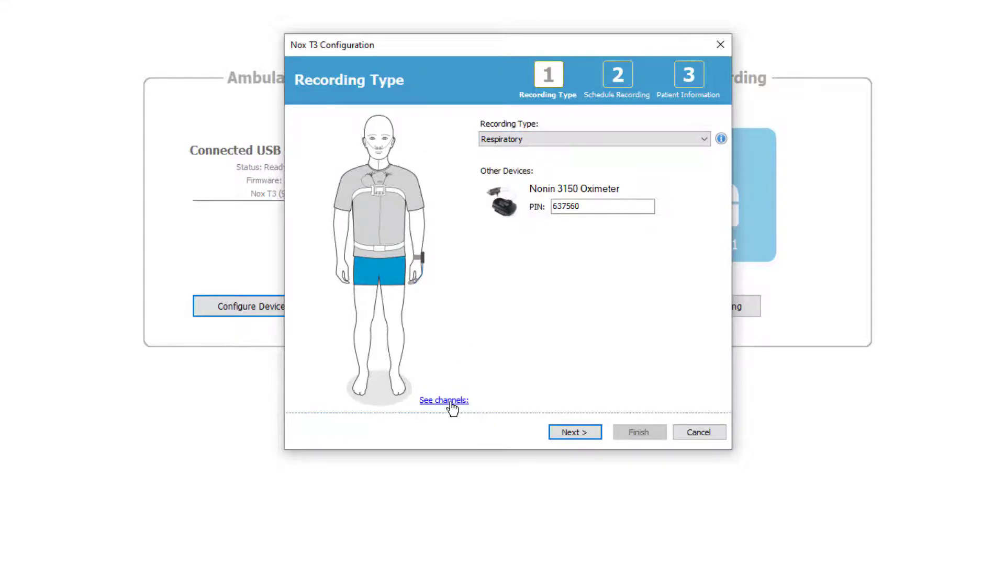
click(452, 402)
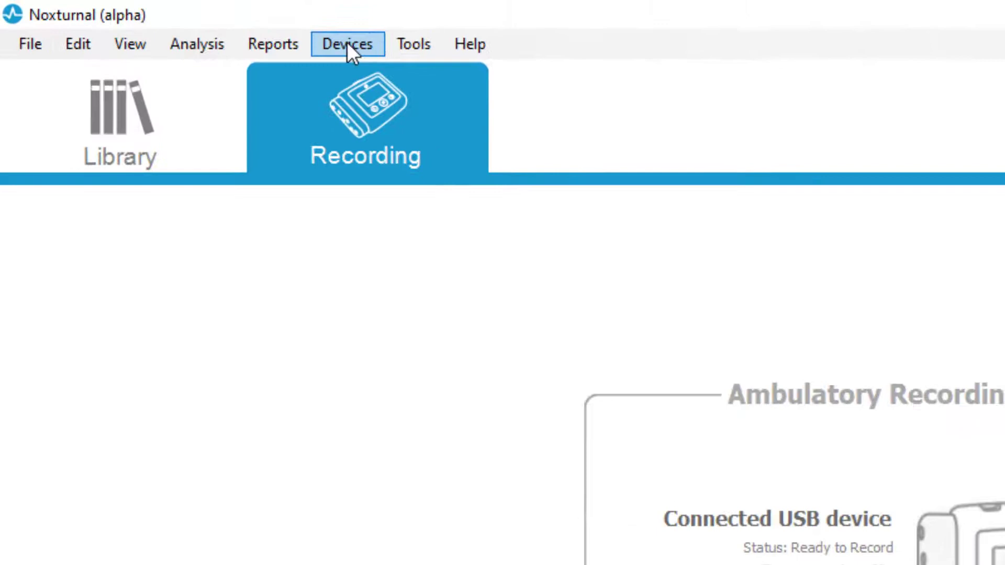
Edit the Nox Health T3 device profile and set its pressure option to Nasal Flow and Mask Pressure.
click(347, 44)
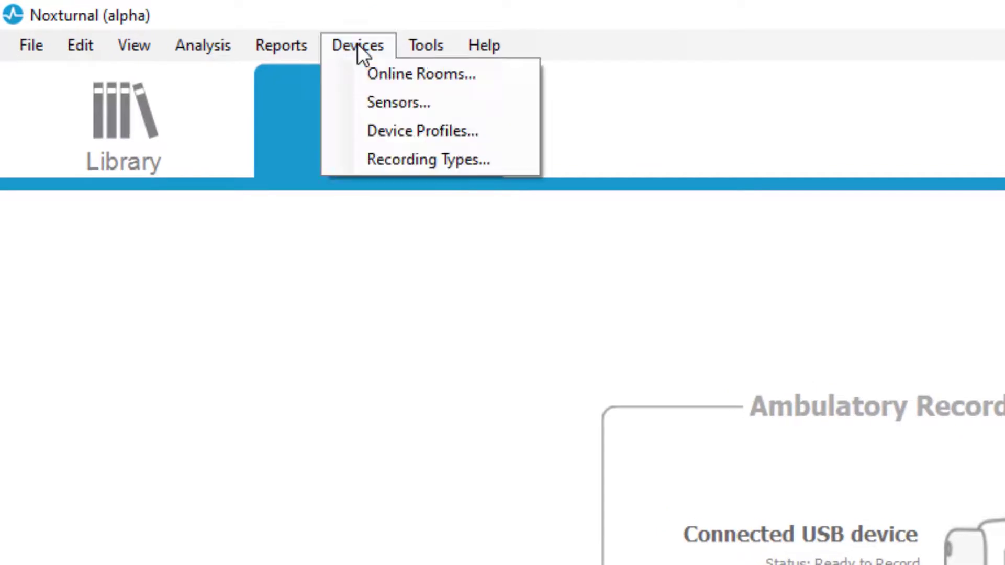
click(394, 130)
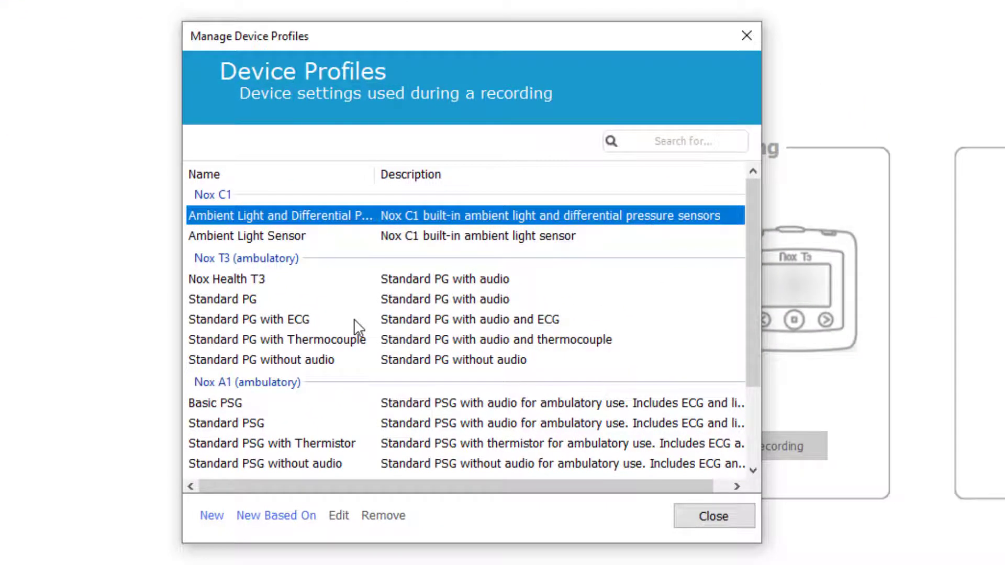
click(228, 281)
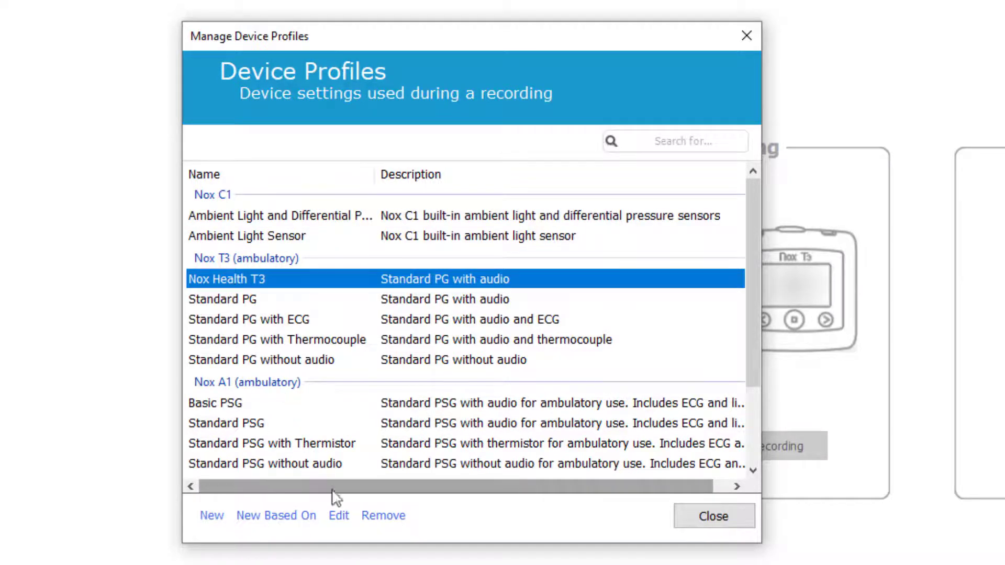
click(340, 517)
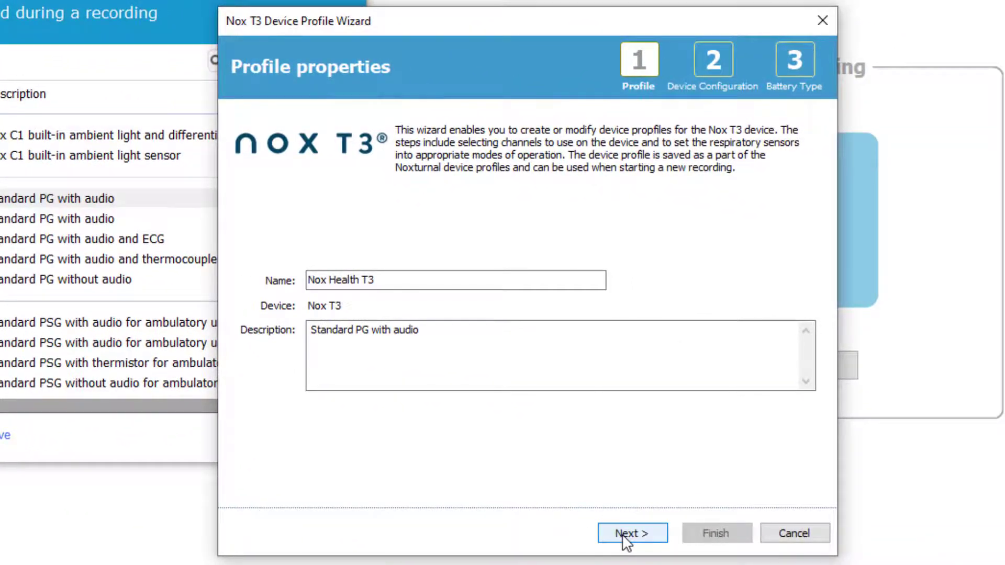
click(626, 533)
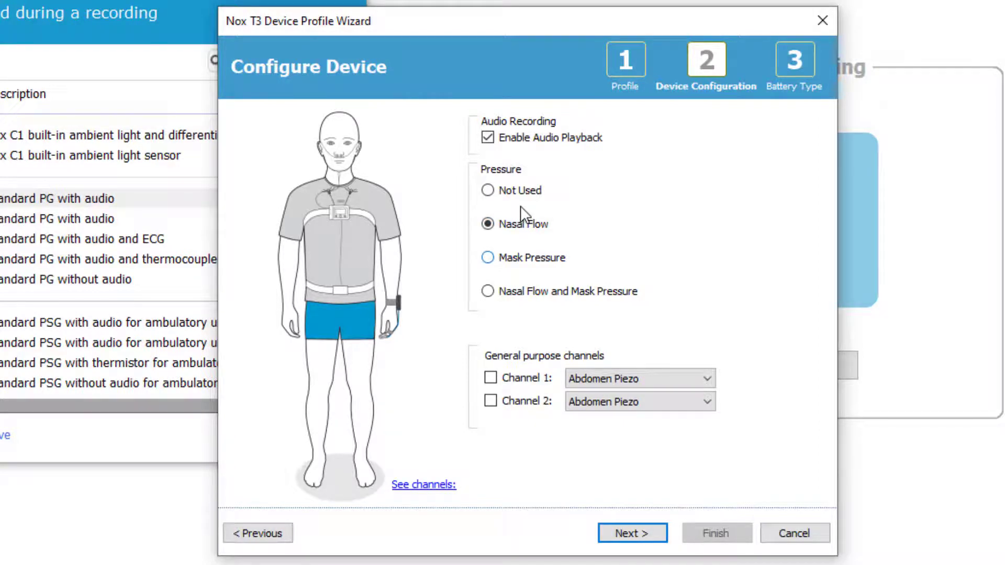
click(488, 291)
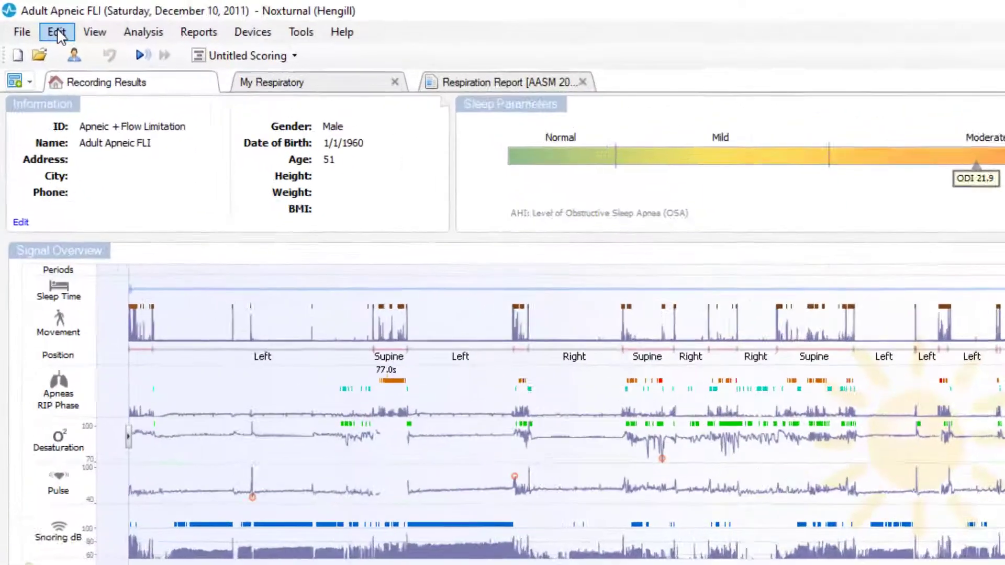
Review the available configuration options, from Scoring Shortcut Keys to Signal/Event Mapping.
click(32, 17)
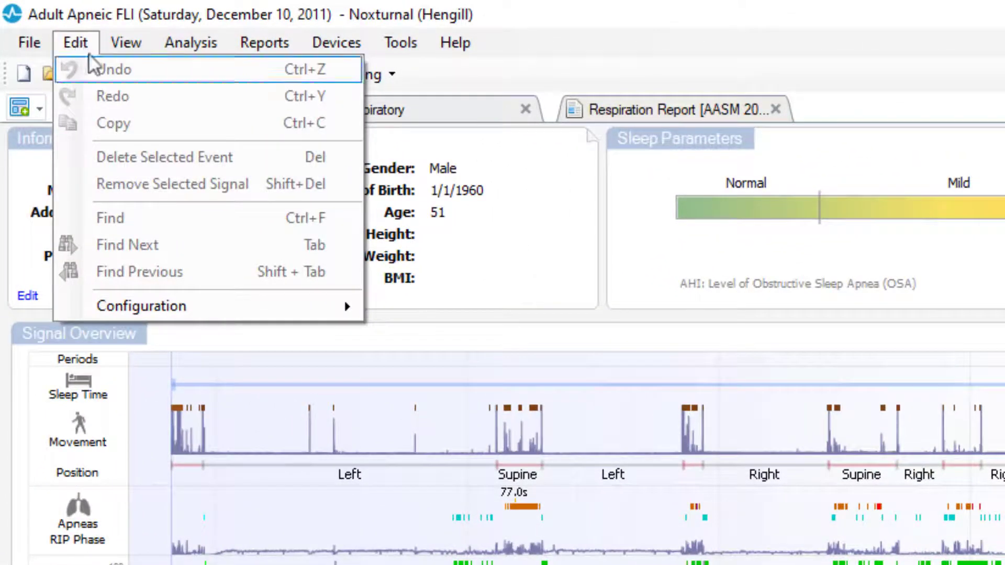
mouse_move(299, 310)
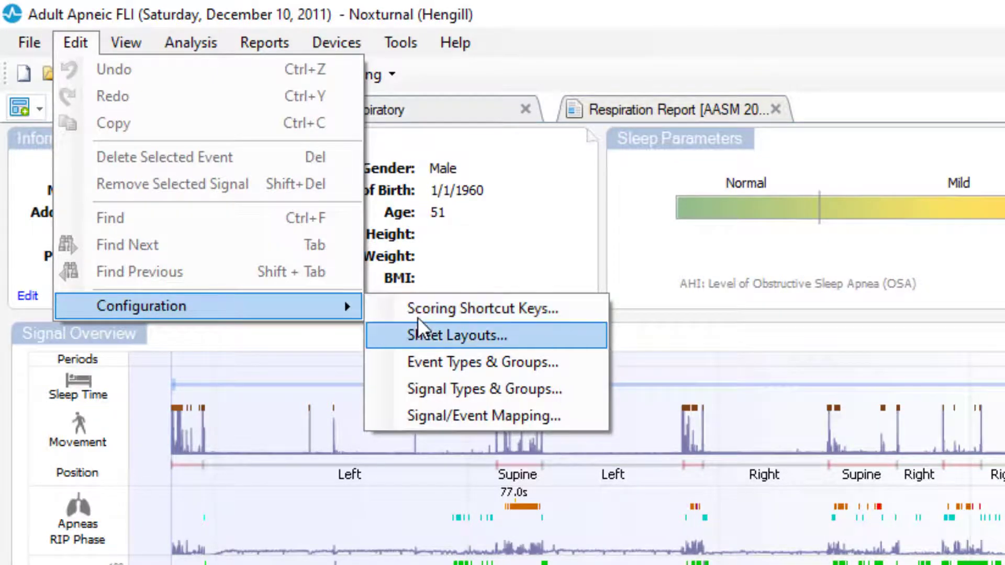
key(Down)
key(Down)
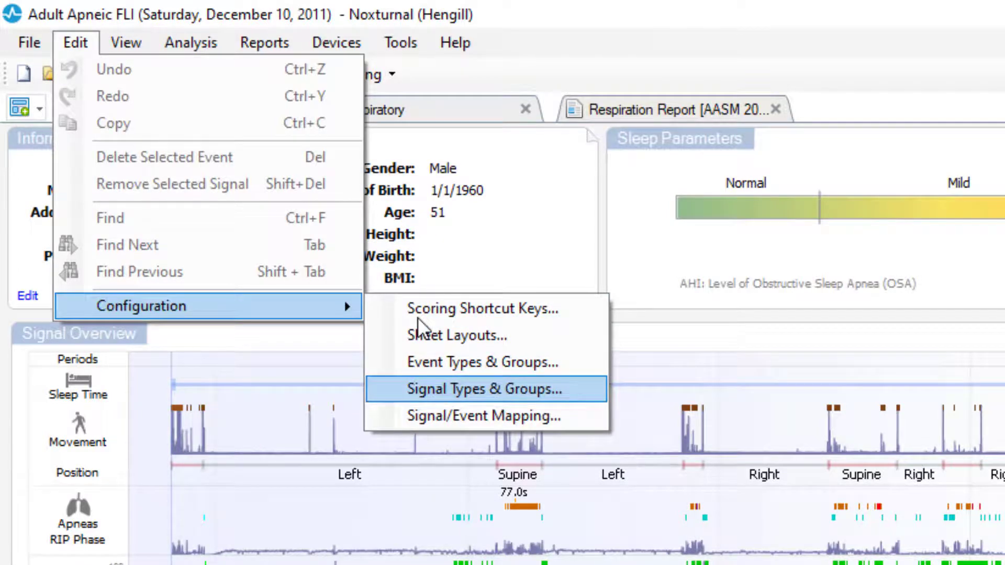
key(Down)
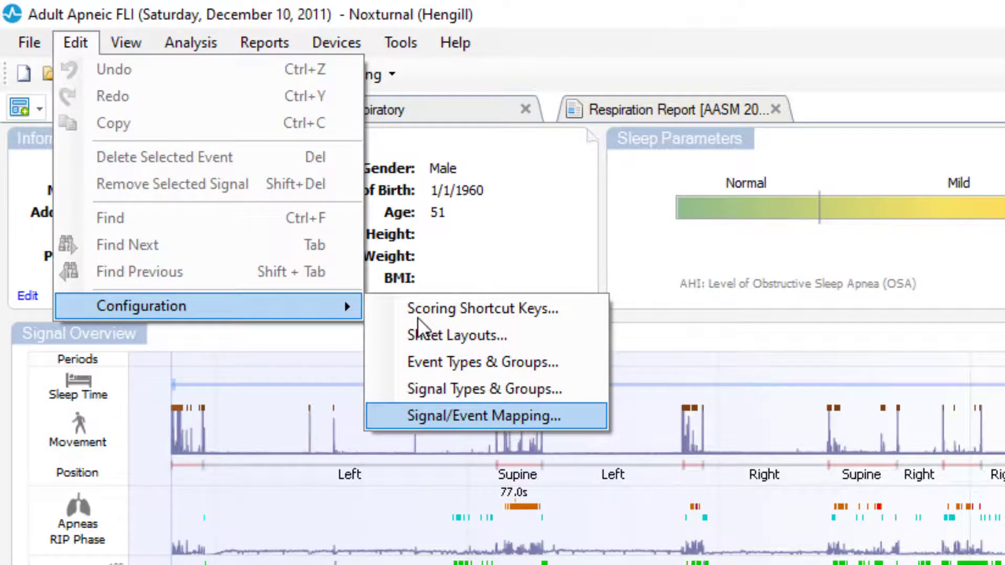
key(Up)
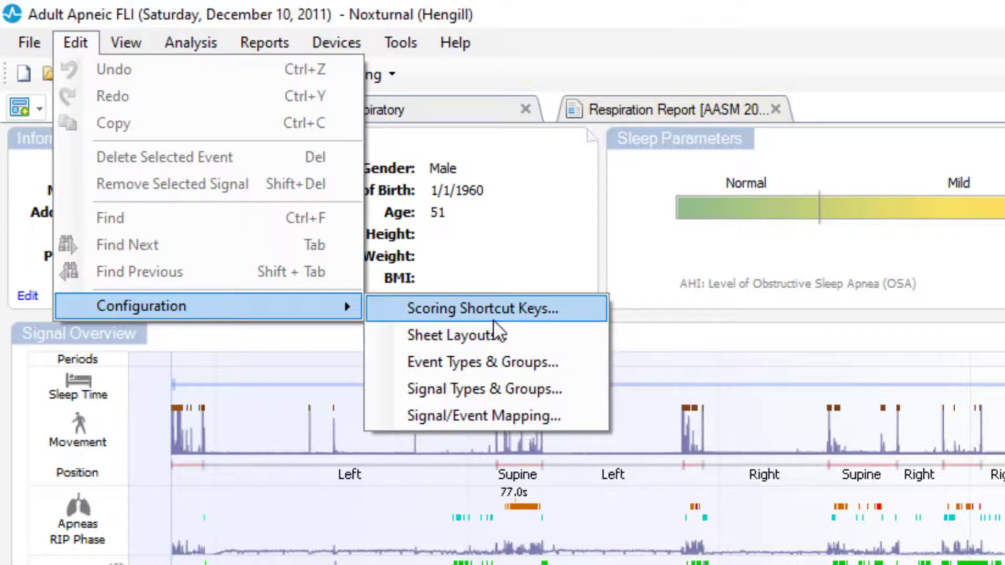
Open the application settings and go to the Event Types & Groups page.
key(alt+t)
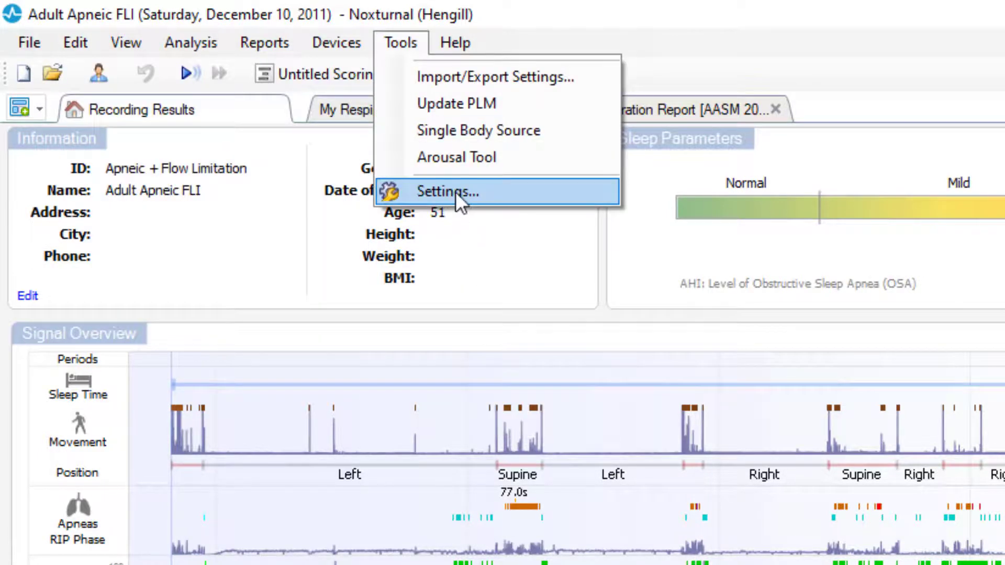
click(456, 191)
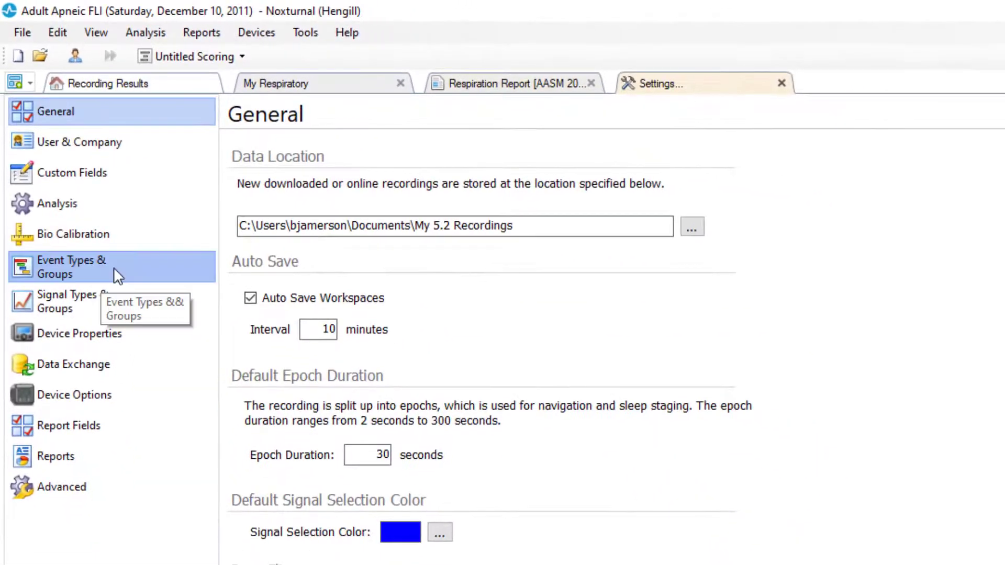
click(115, 267)
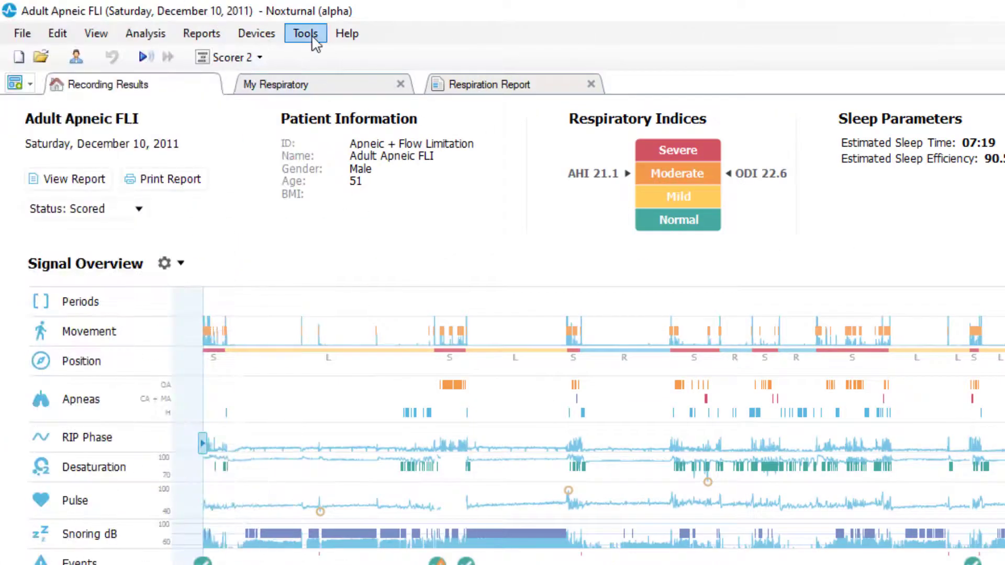
In the alpha version's settings, view the Event Types & Groups, Signal Types & Groups and Signal/Event Mapping pages.
click(312, 37)
click(340, 140)
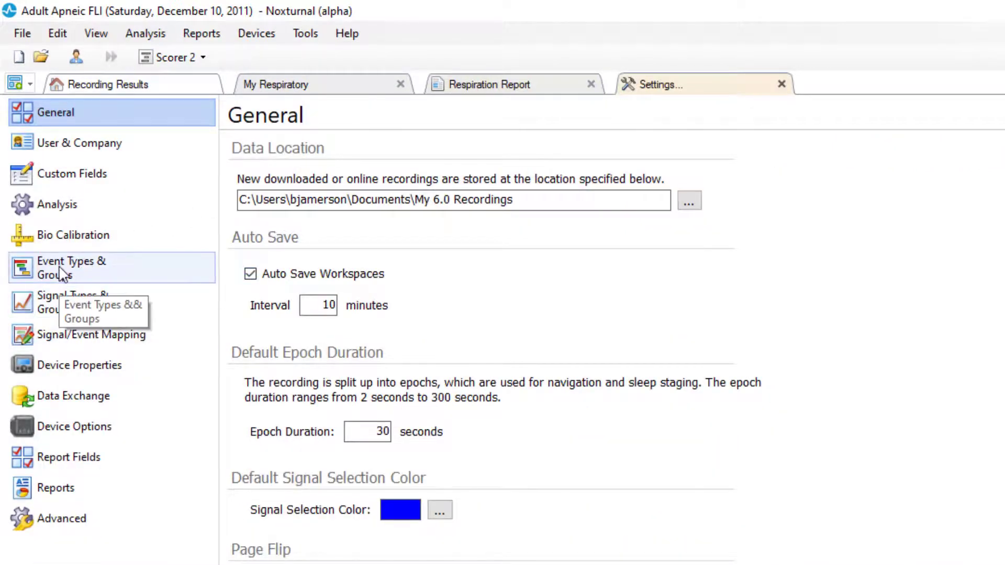
click(59, 266)
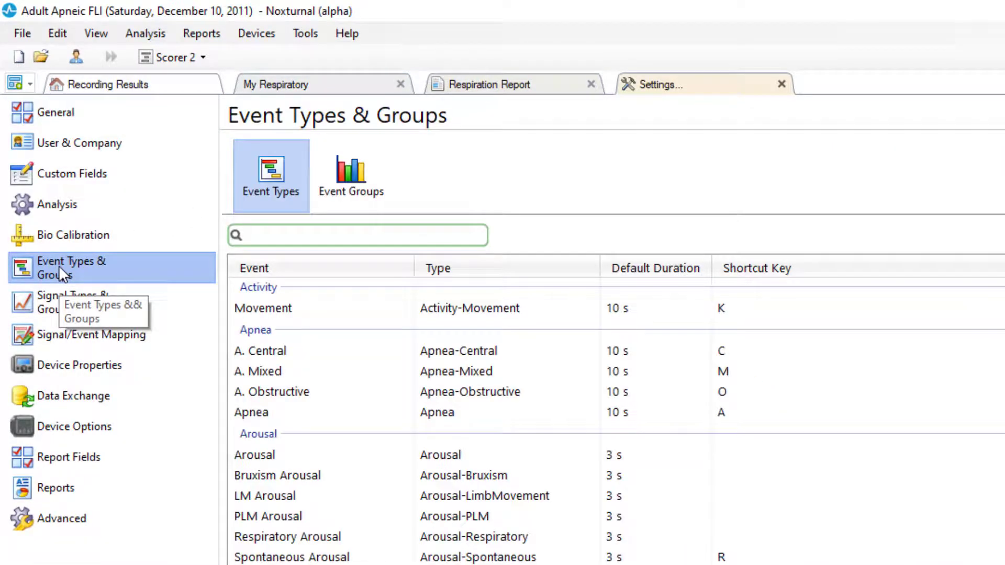
click(103, 300)
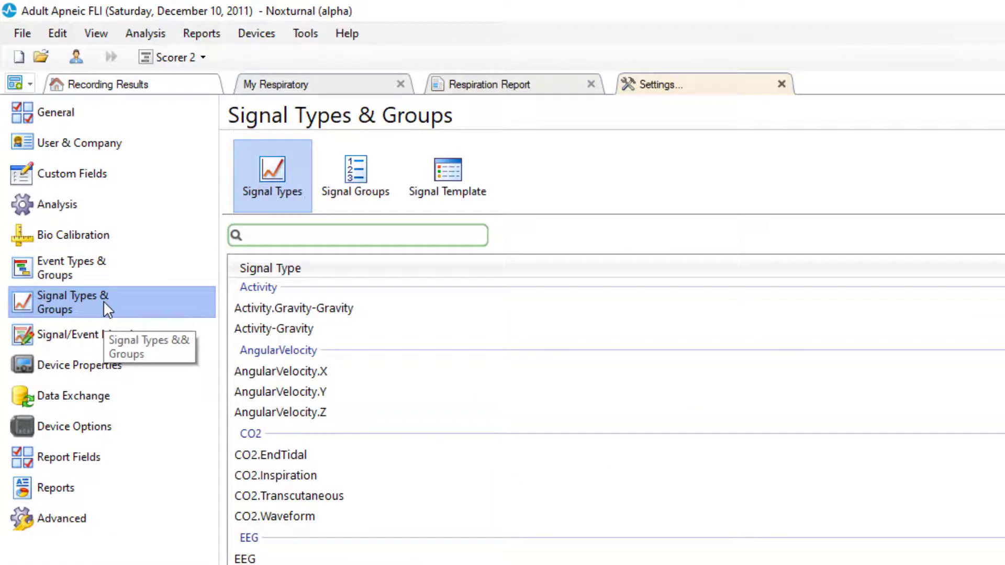
click(131, 341)
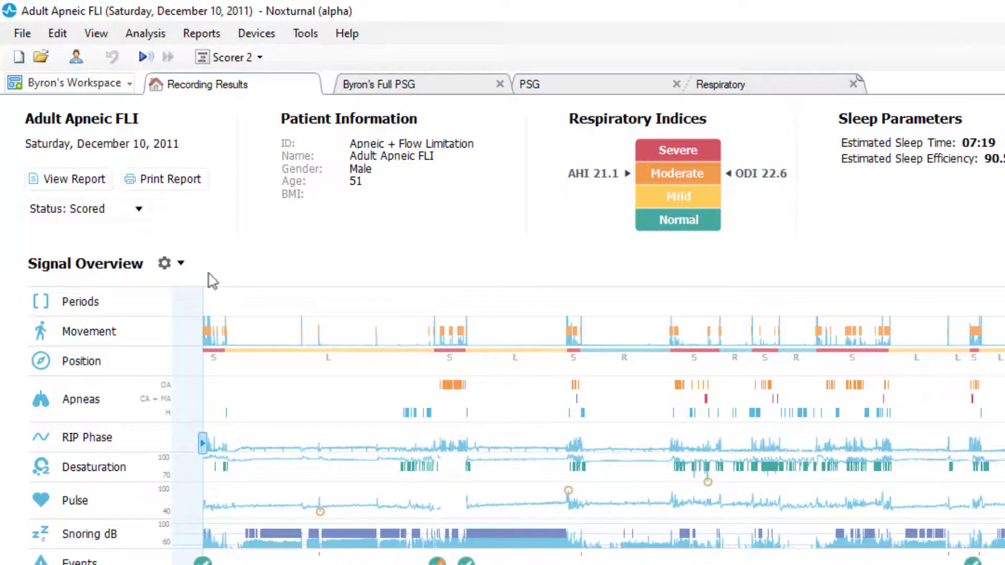
Look through the workspace's options for adding, renaming and deleting the saved My Respiratory and My EEG Sheet sheets.
click(107, 90)
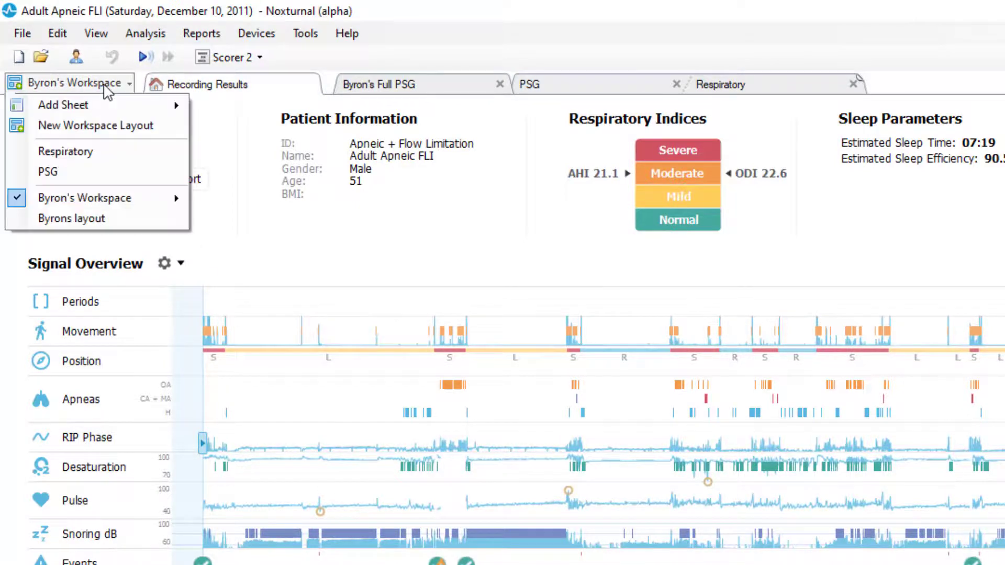
key(Down)
key(Right)
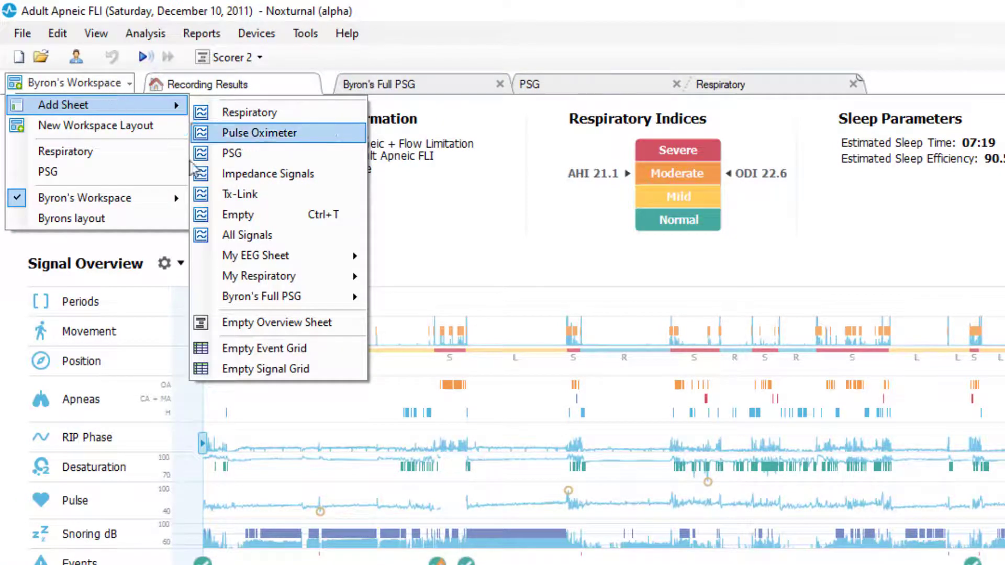
key(Right)
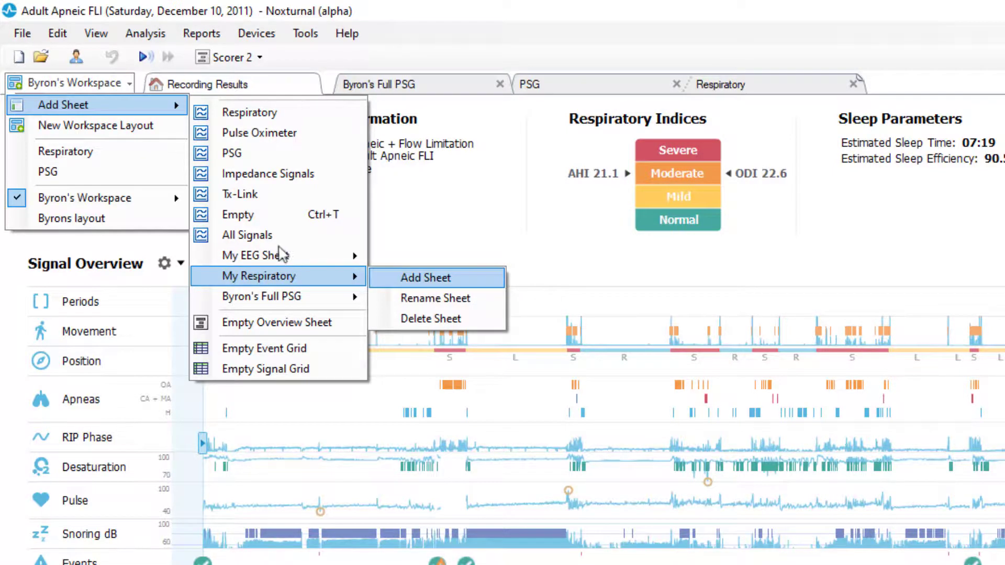
mouse_move(278, 245)
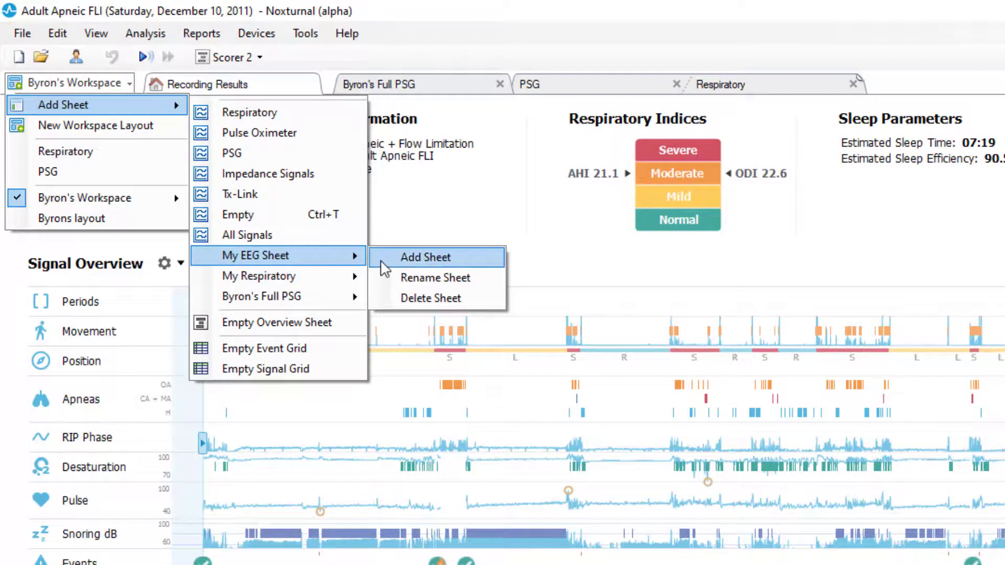
key(Down)
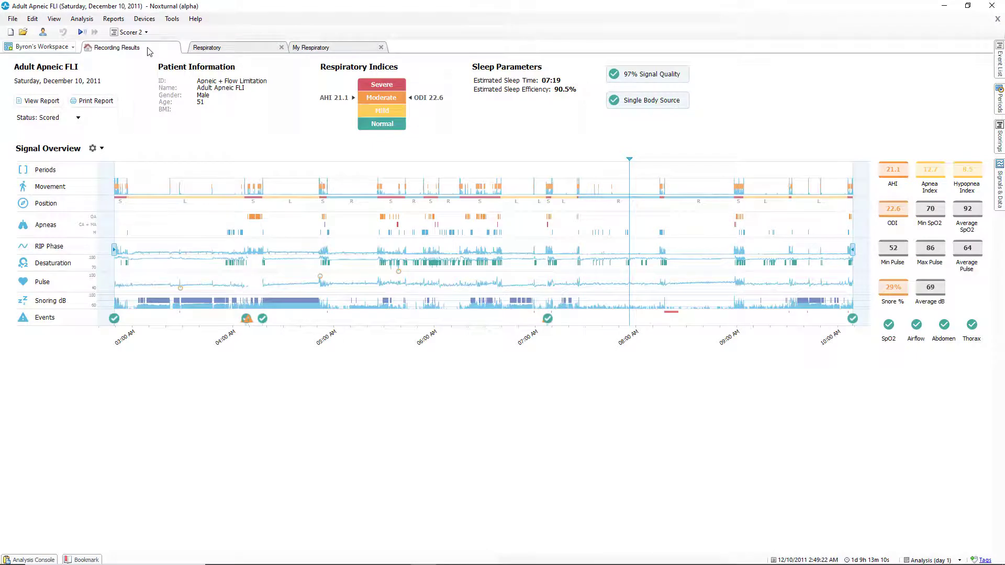
Open the Respiratory sheet and set the font size of the SpO2 signal's values to 20.
click(228, 52)
click(172, 33)
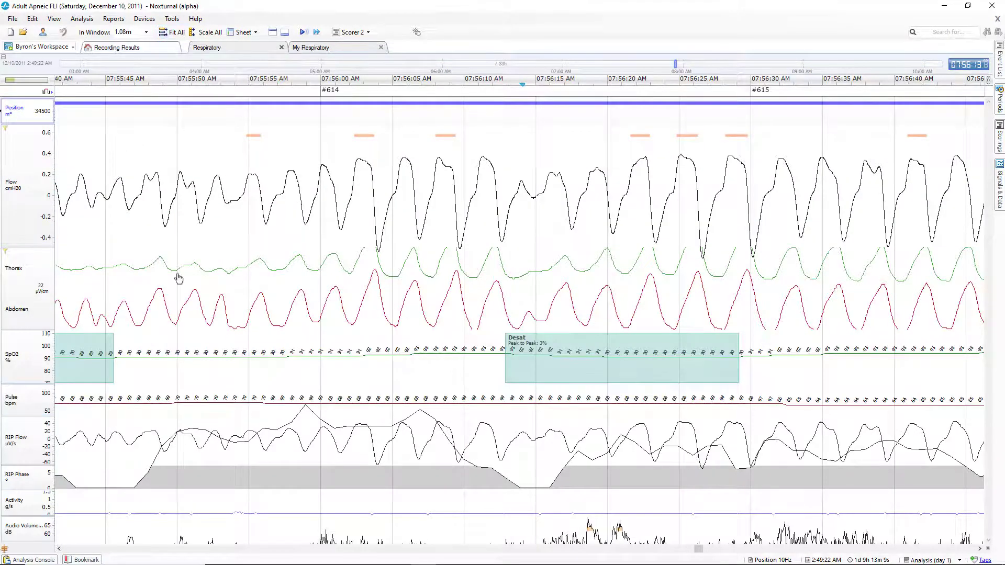
click(180, 363)
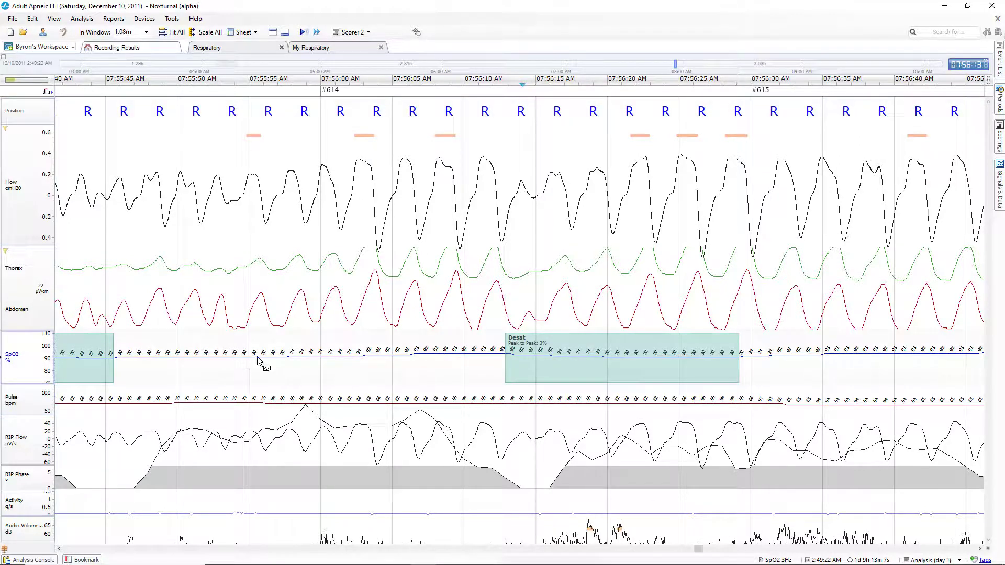
double_click(301, 359)
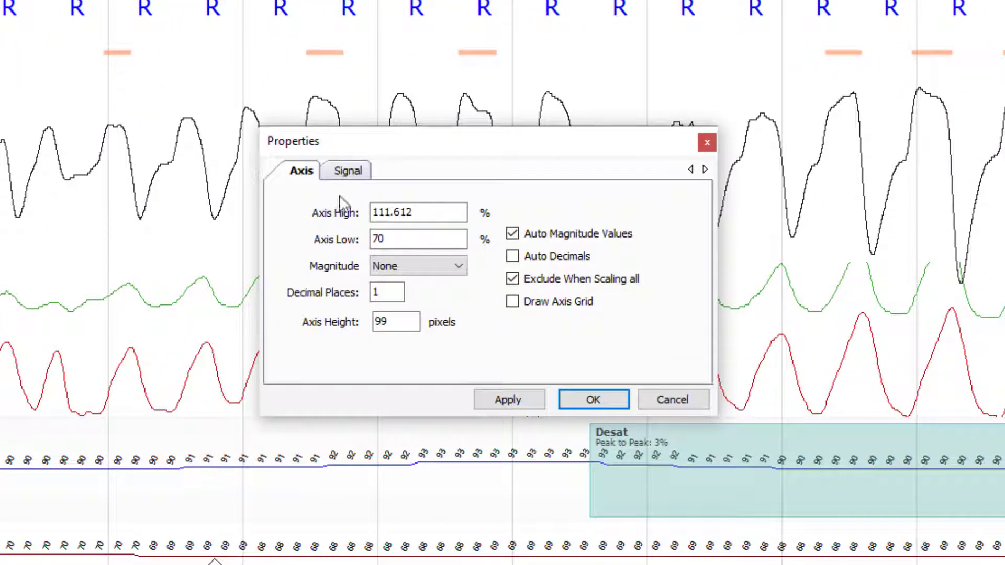
click(349, 172)
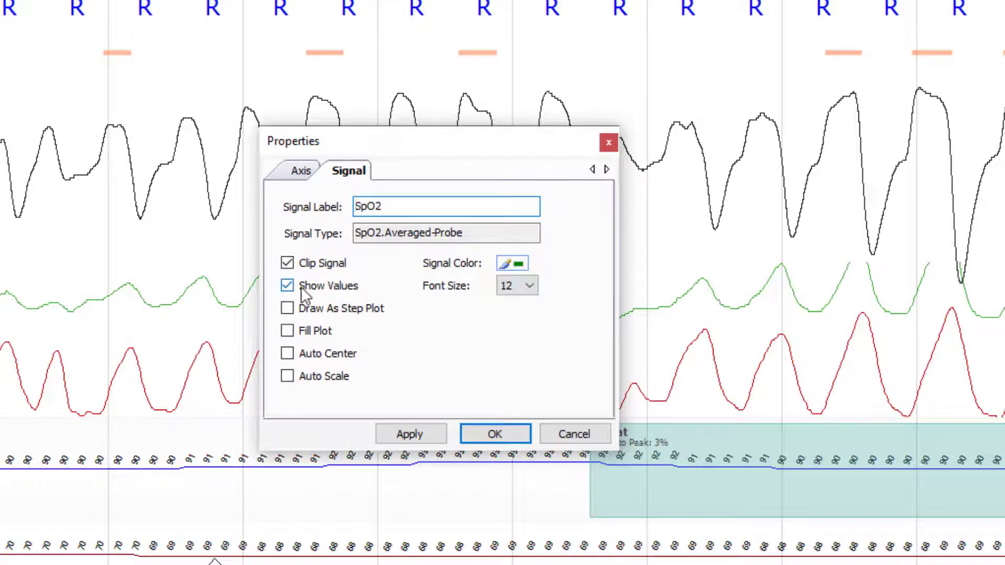
click(521, 285)
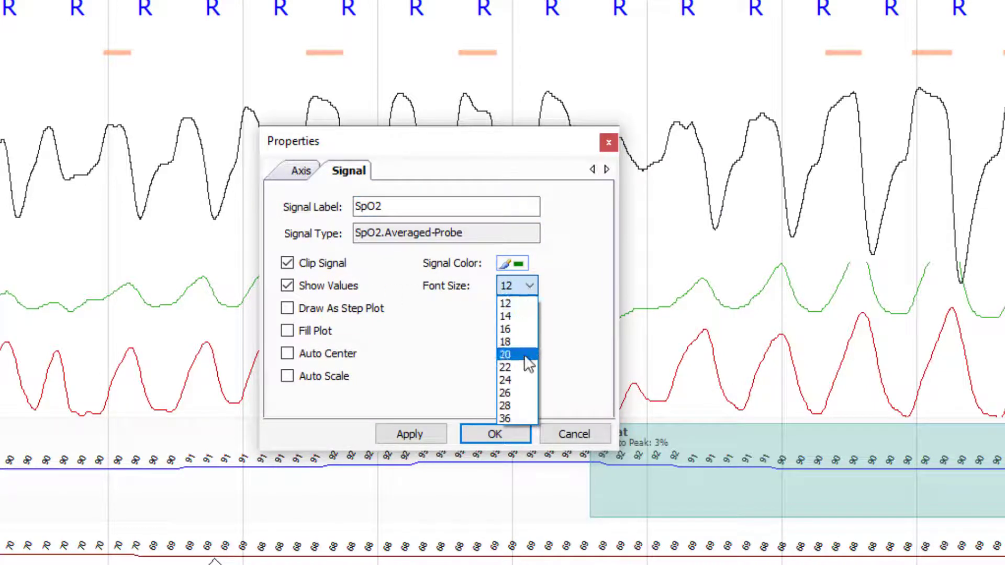
click(524, 355)
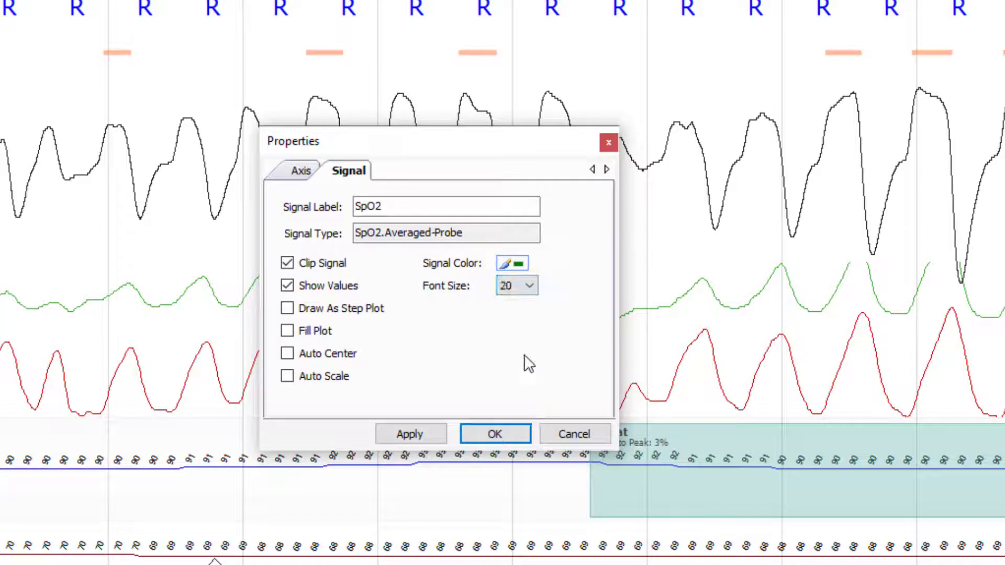
click(419, 438)
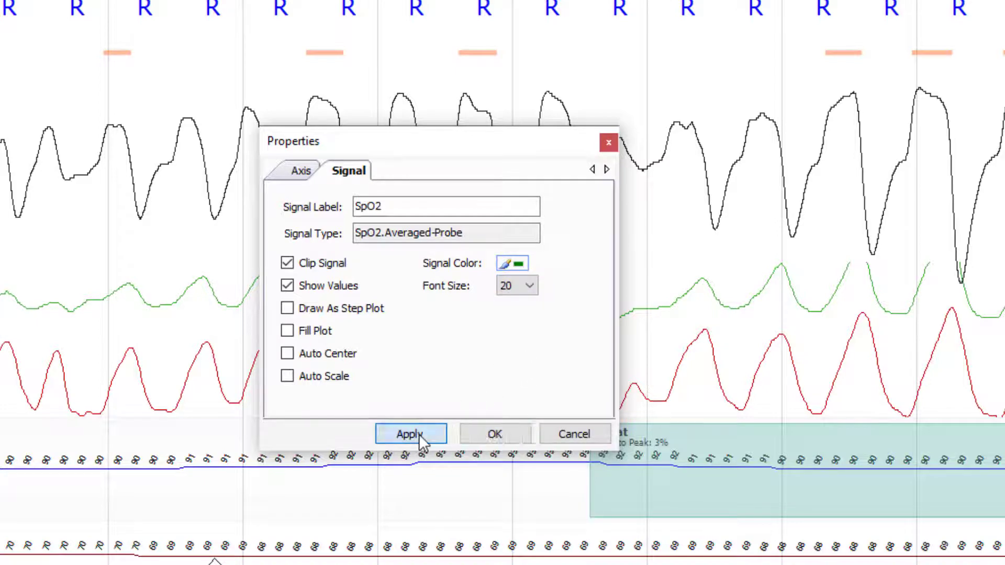
click(477, 435)
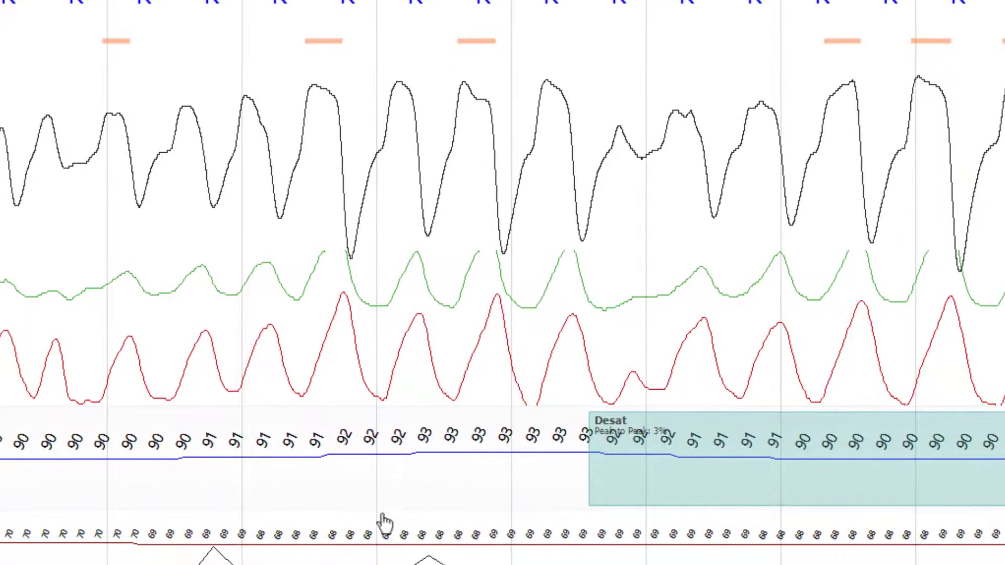
Set the font size of the Pulse signal's values to 20.
double_click(367, 535)
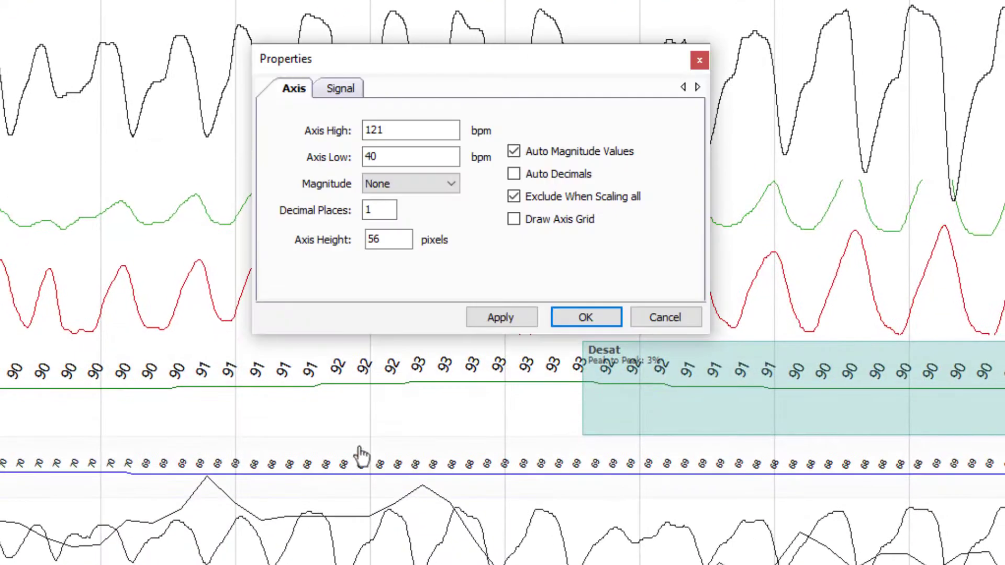
click(340, 88)
click(508, 203)
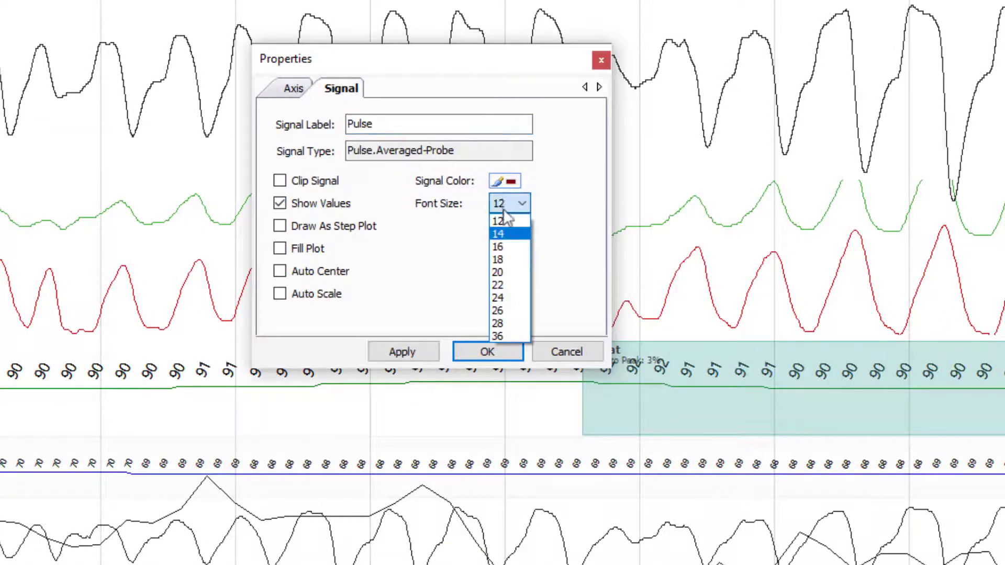
click(511, 270)
click(411, 352)
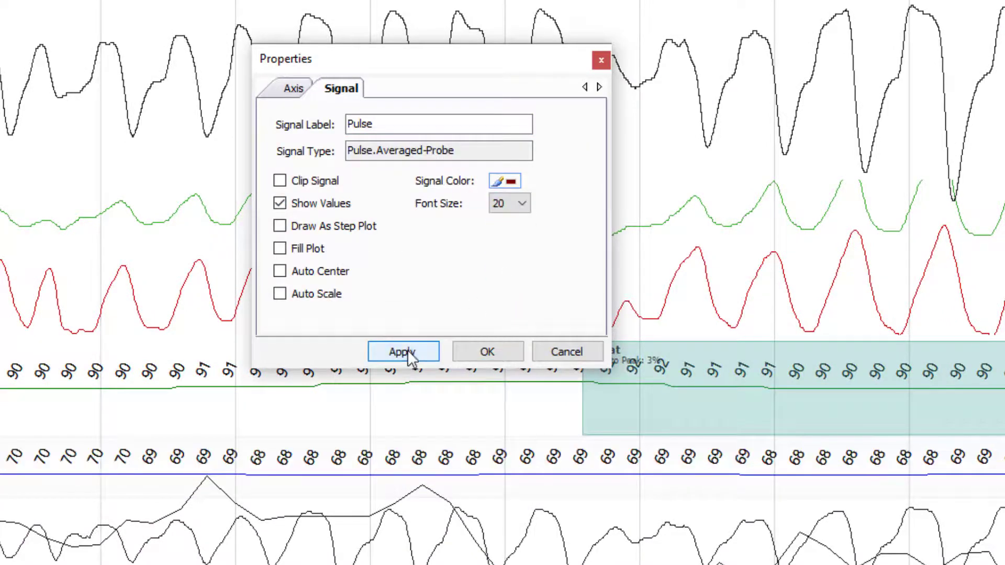
click(485, 352)
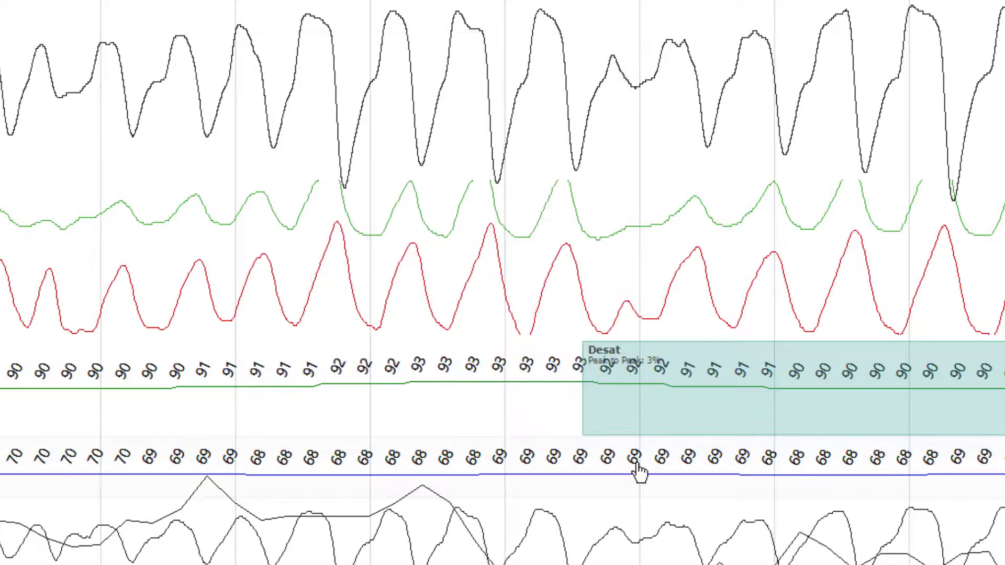